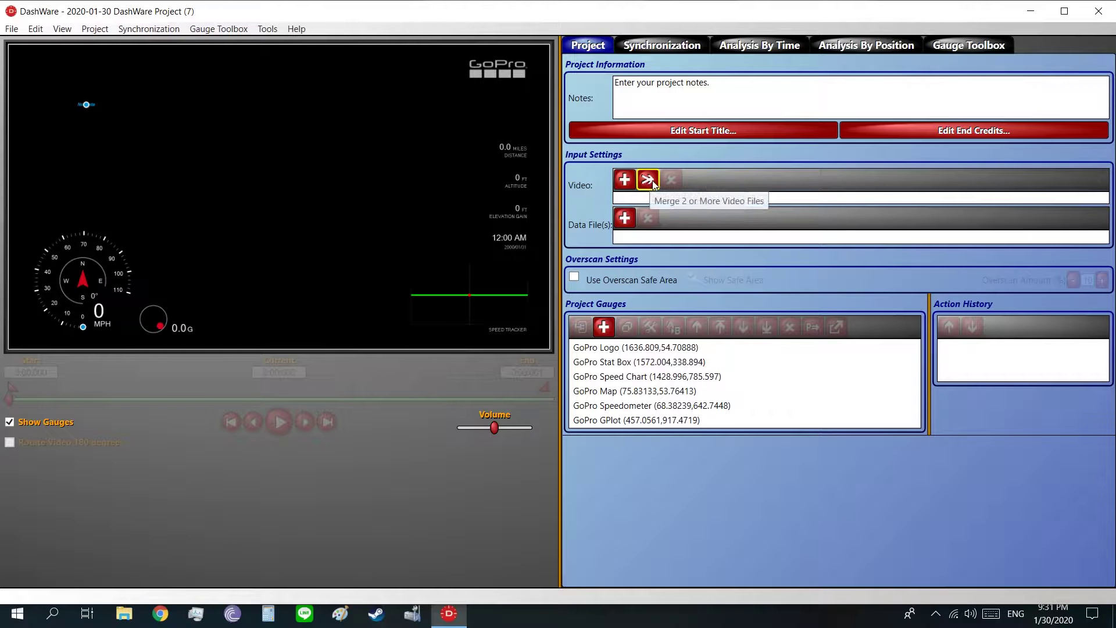
# Add all MP4 clips in G:\TMP2, from GH011686.MP4 through GH031687.MP4, to the list of videos to merge
pyautogui.click(649, 183)
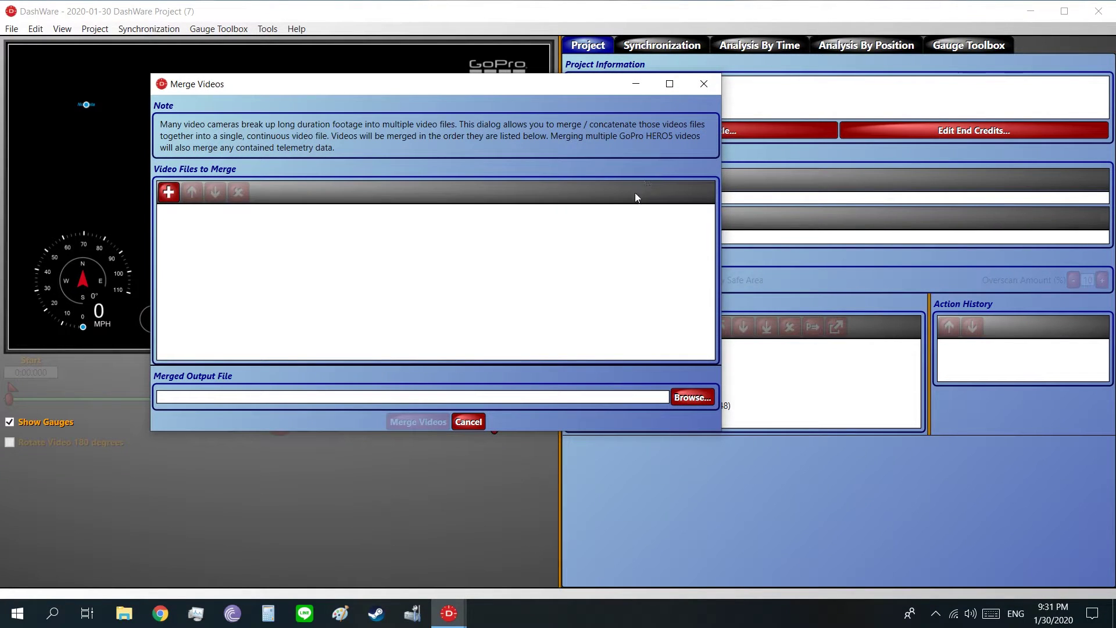
pyautogui.click(169, 196)
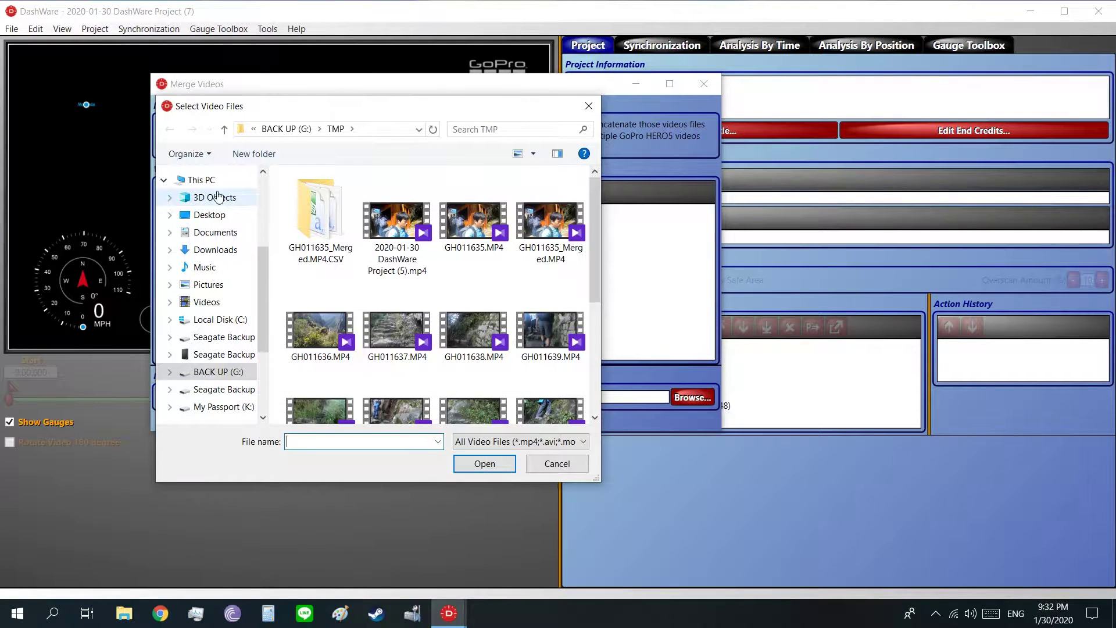
pyautogui.click(224, 129)
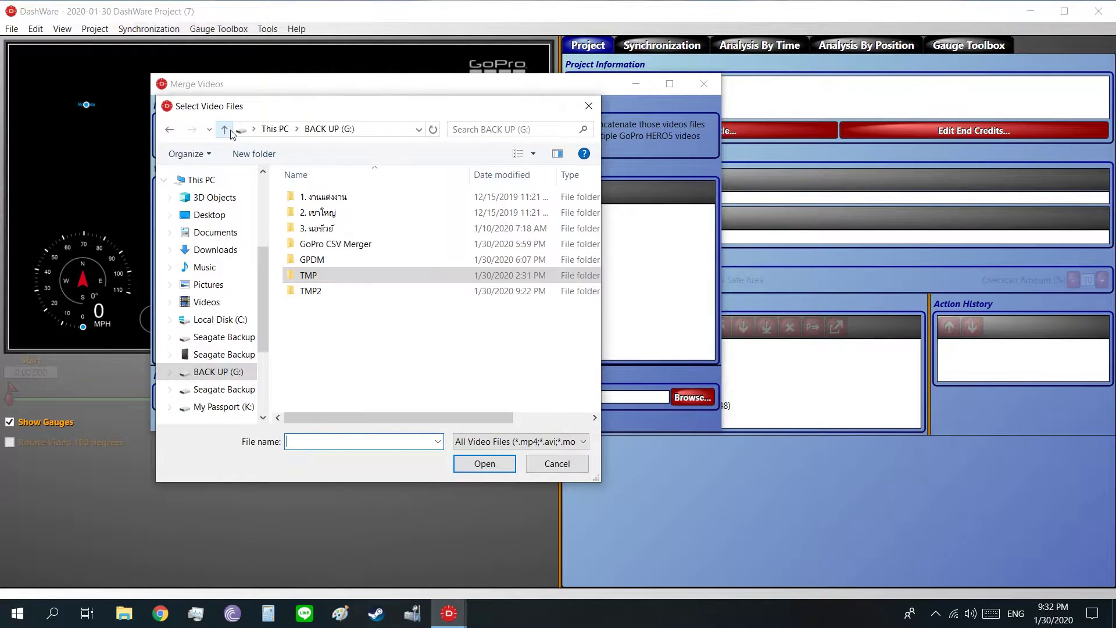
pyautogui.doubleClick(379, 291)
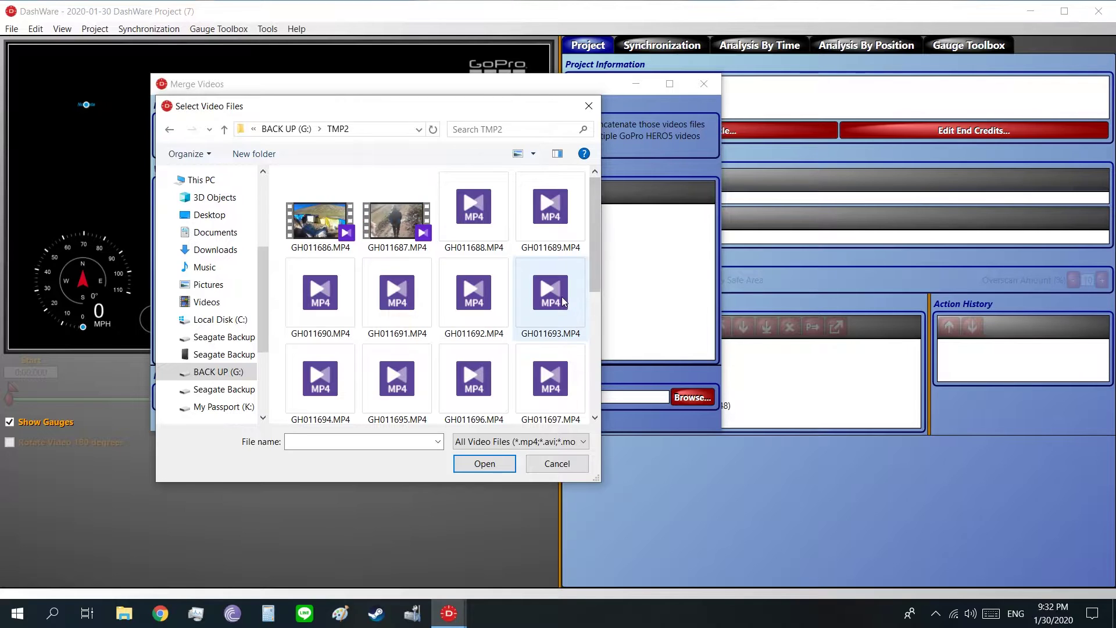
pyautogui.click(319, 221)
pyautogui.scroll(-5, 503, 360)
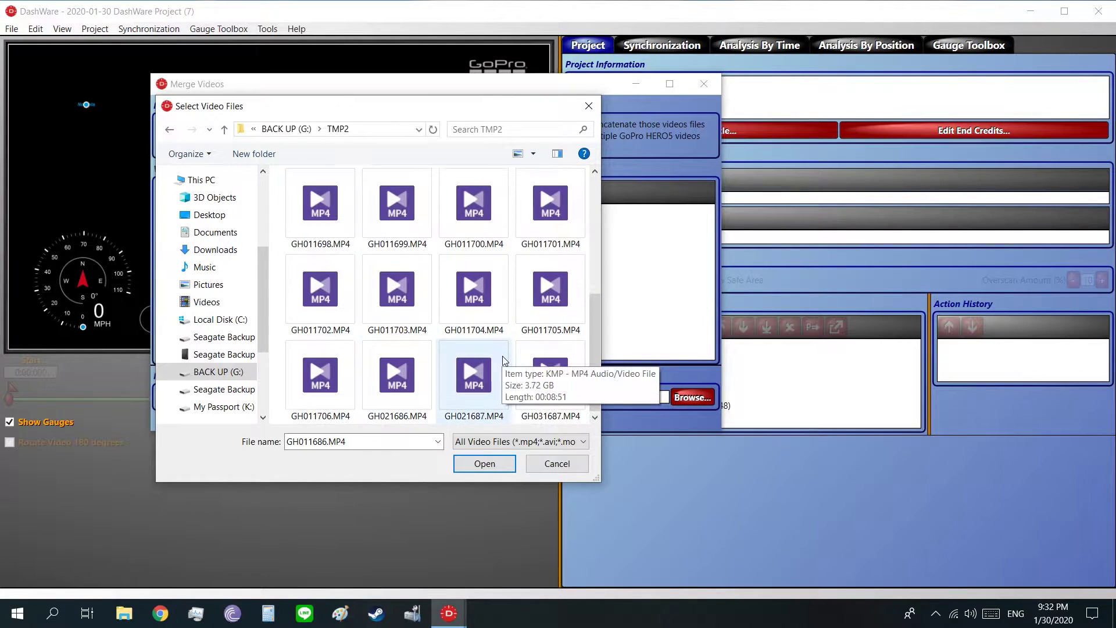
pyautogui.keyDown('shift'); pyautogui.click(549, 401); pyautogui.keyUp('shift')
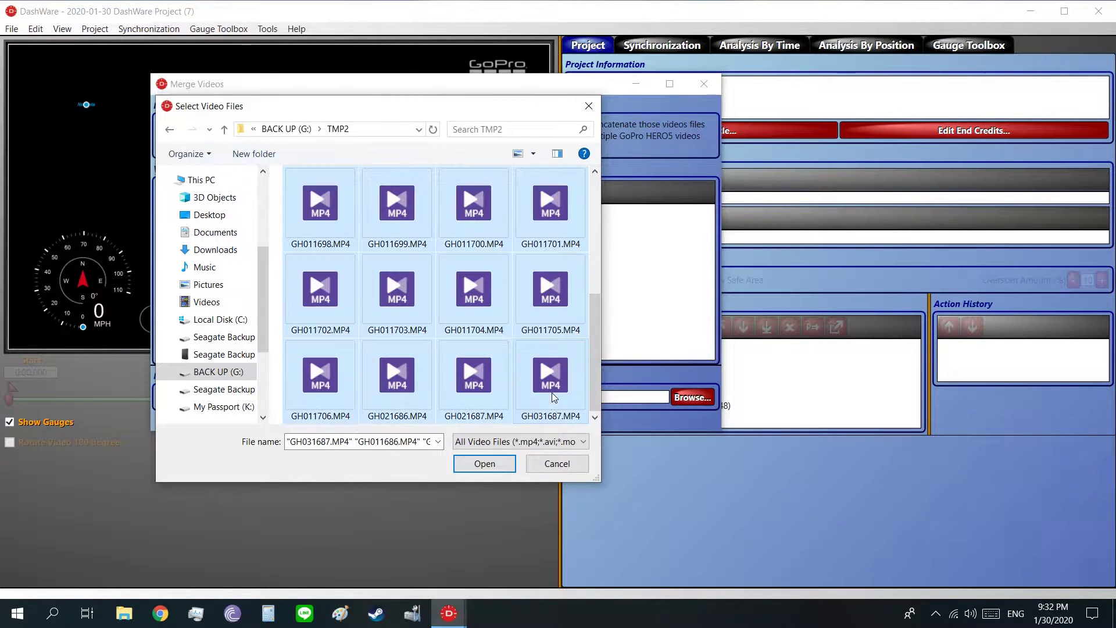
pyautogui.click(484, 463)
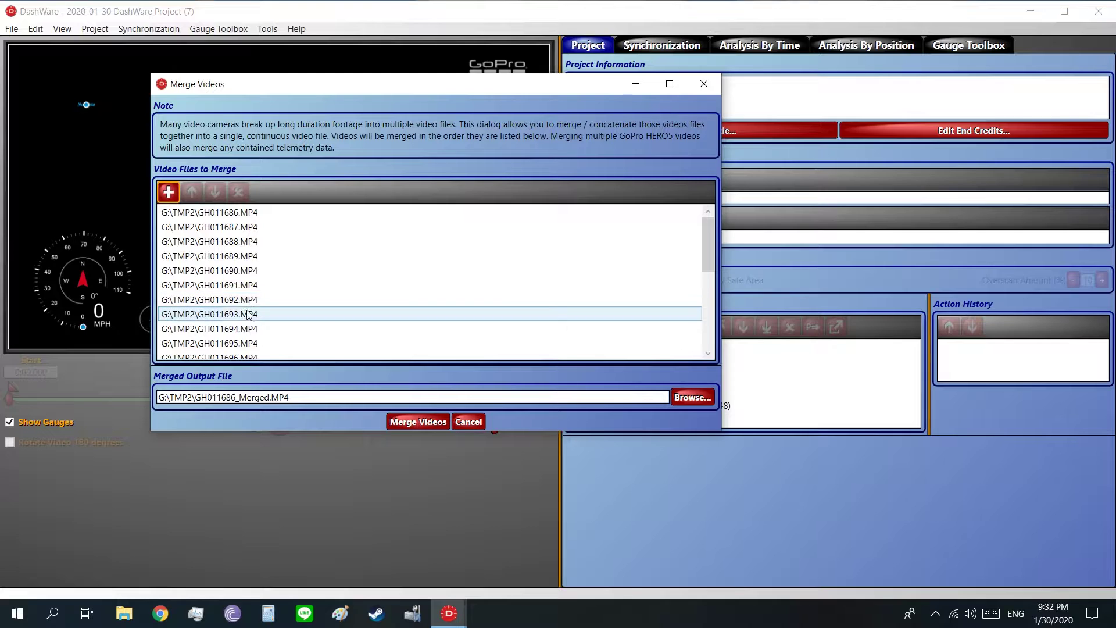
# Check the clip list and merge the videos into G:\TMP2\GH011686_Merged.MP4, dismissing the data extraction message
pyautogui.scroll(-5, 249, 314)
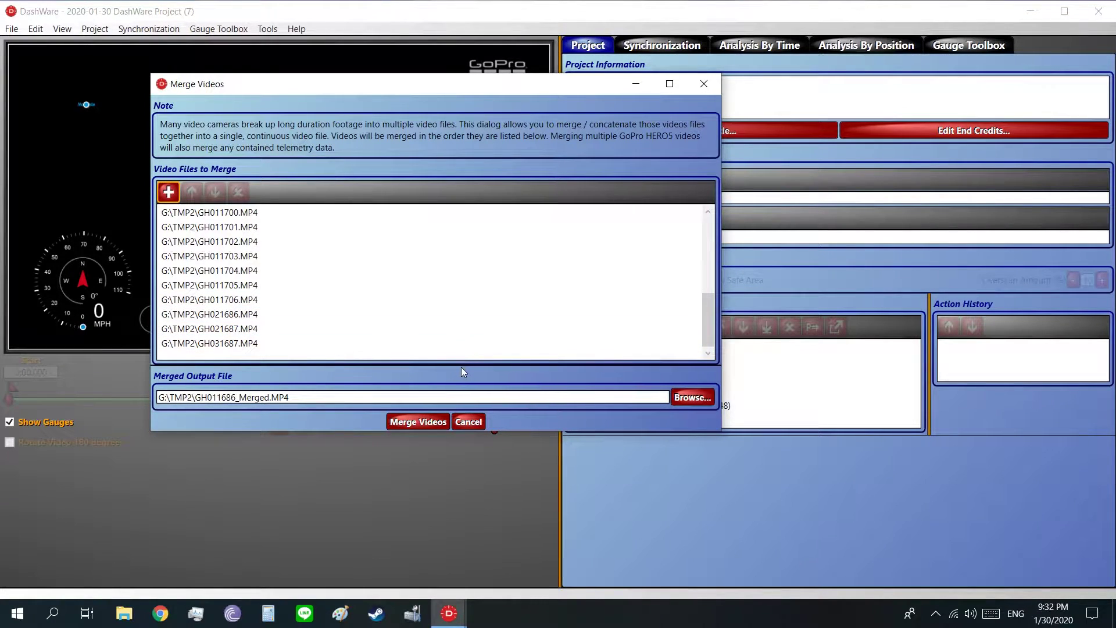
pyautogui.click(416, 421)
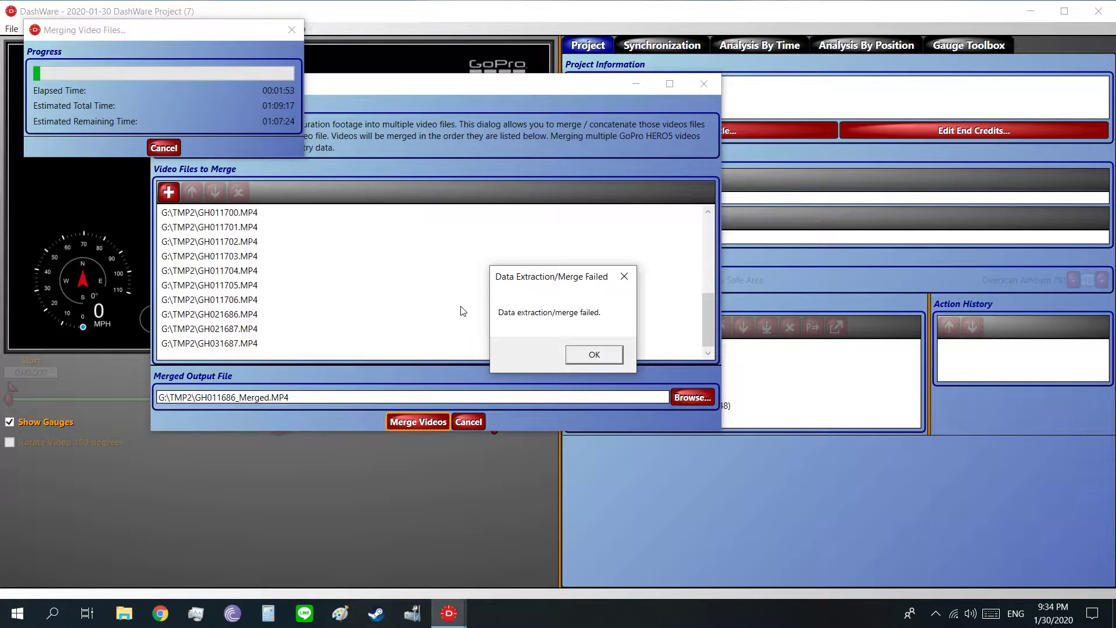
pyautogui.click(591, 355)
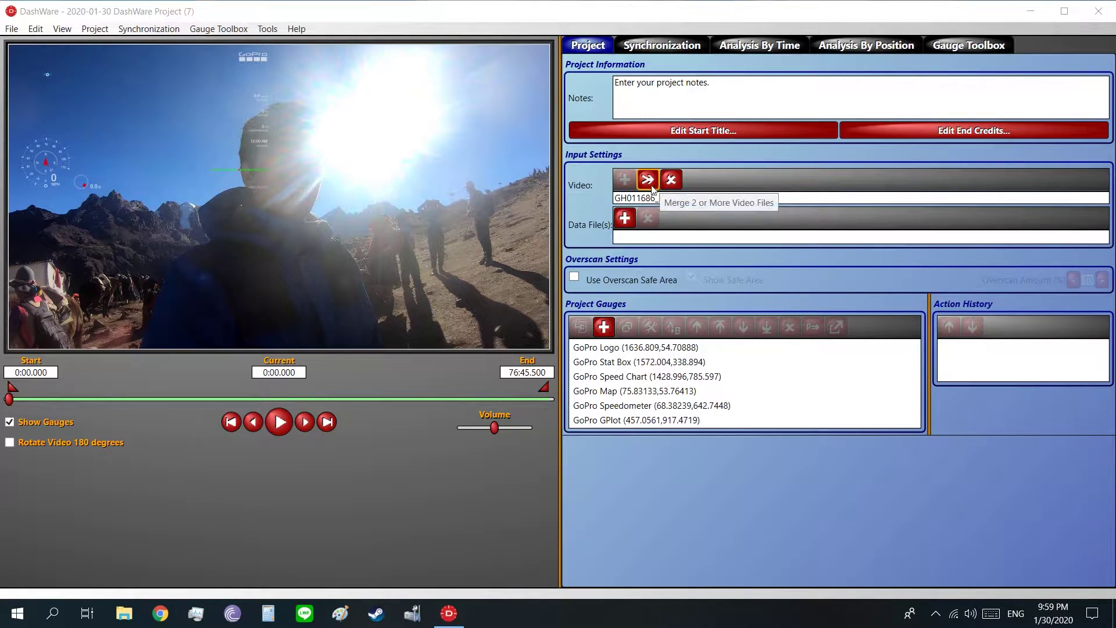
pyautogui.click(625, 219)
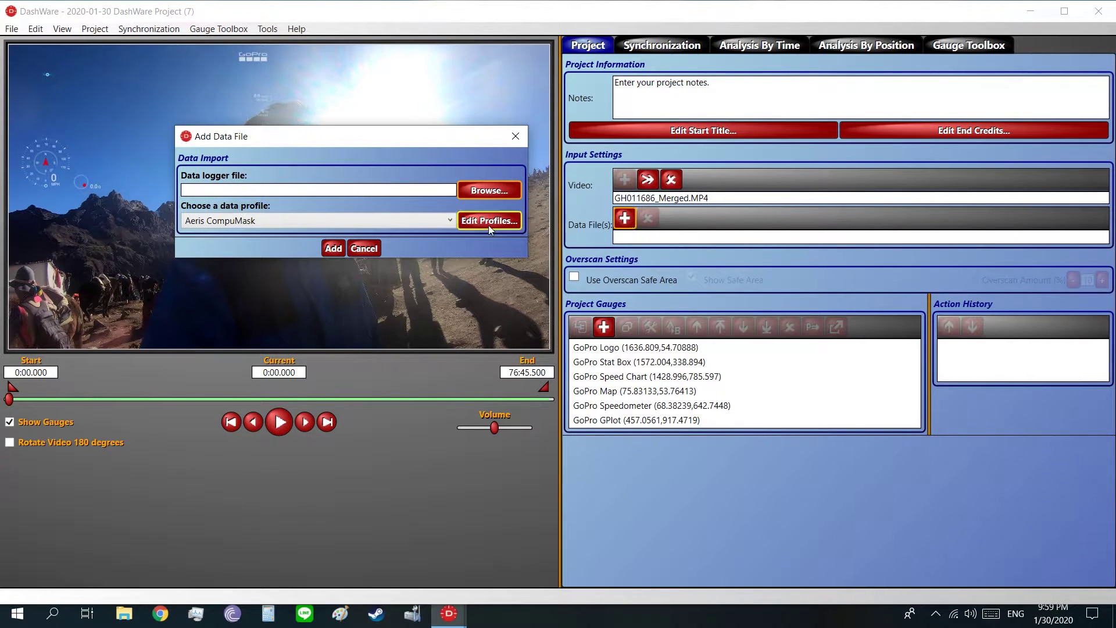
pyautogui.click(466, 196)
pyautogui.doubleClick(343, 261)
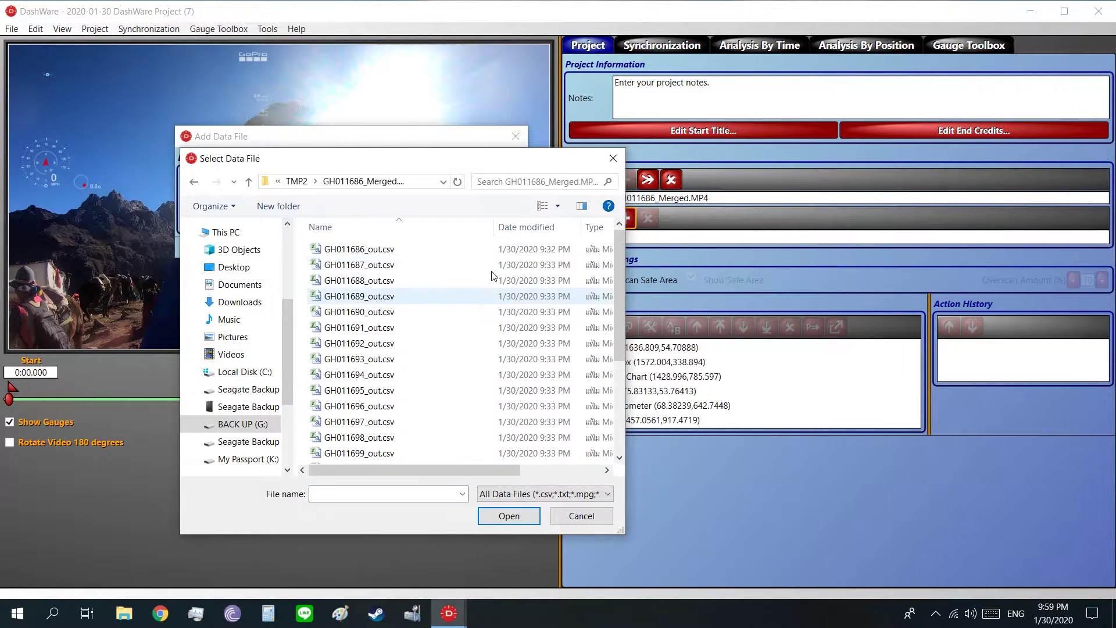
pyautogui.click(582, 515)
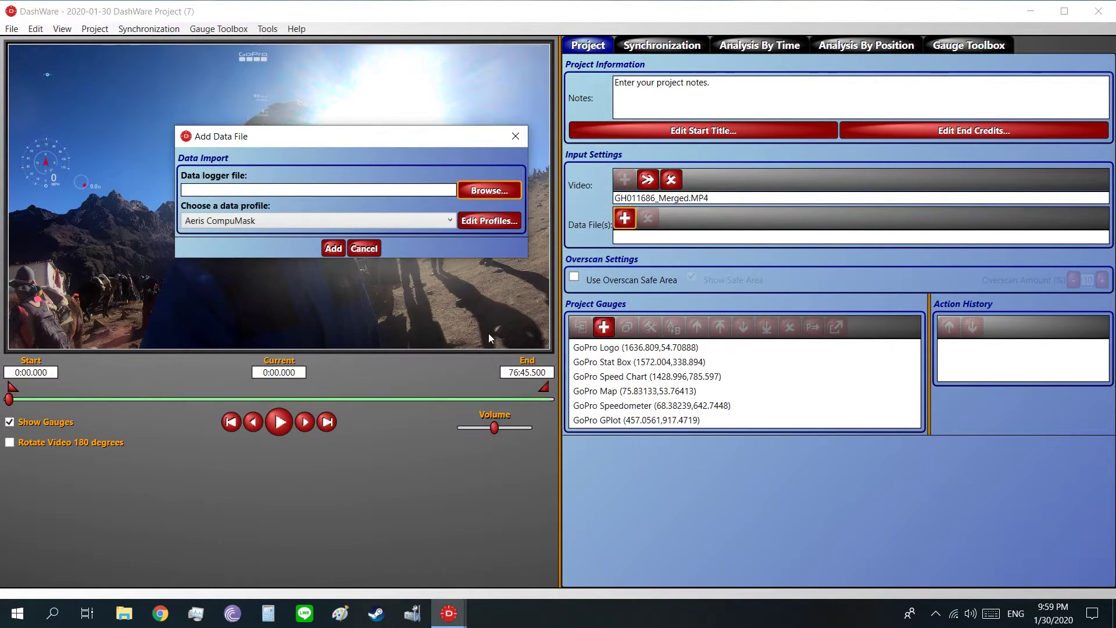
pyautogui.click(372, 250)
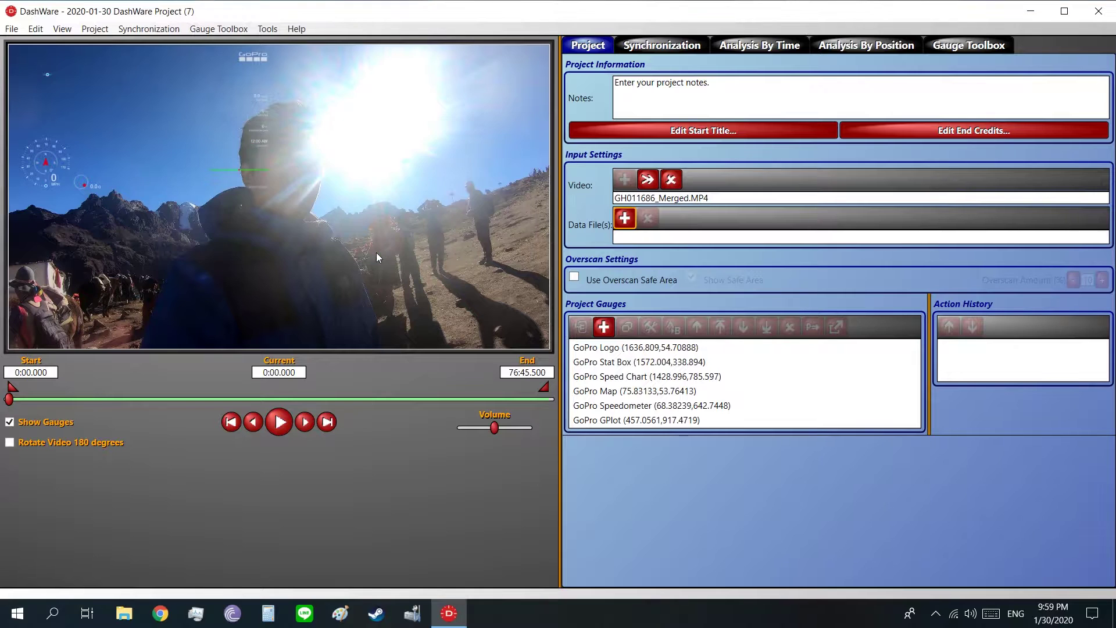
# Switch to GoProDataMerge and browse to the G:\TMP2\GH011686_Merged.MP4.CSV folder for loading files
pyautogui.click(413, 614)
pyautogui.moveTo(168, 128); pyautogui.dragTo(465, 268)
pyautogui.click(453, 294)
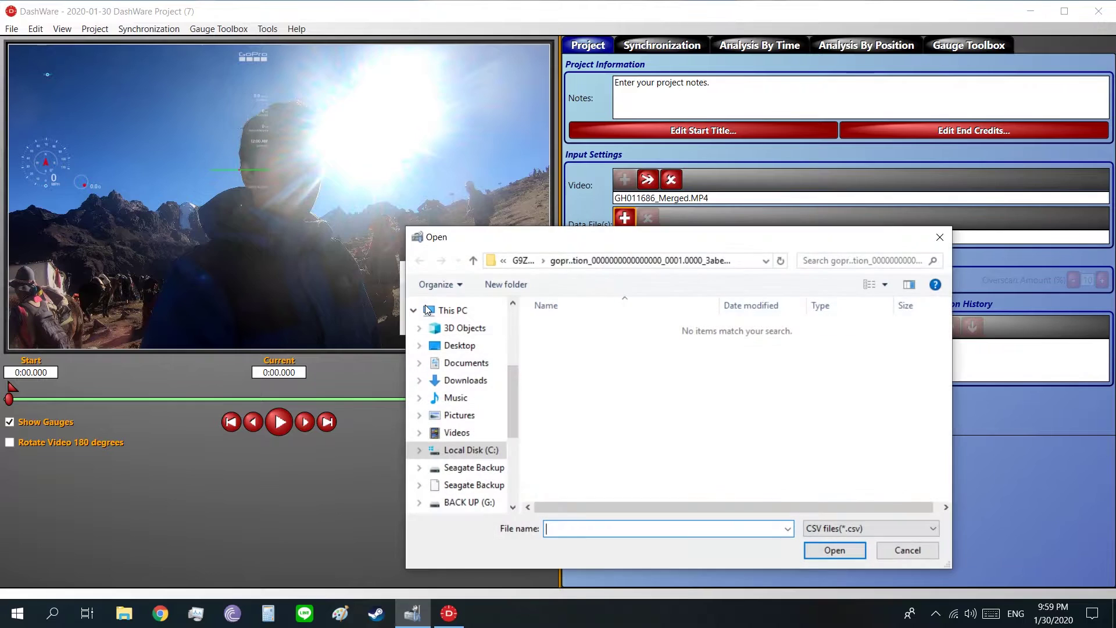
pyautogui.click(472, 262)
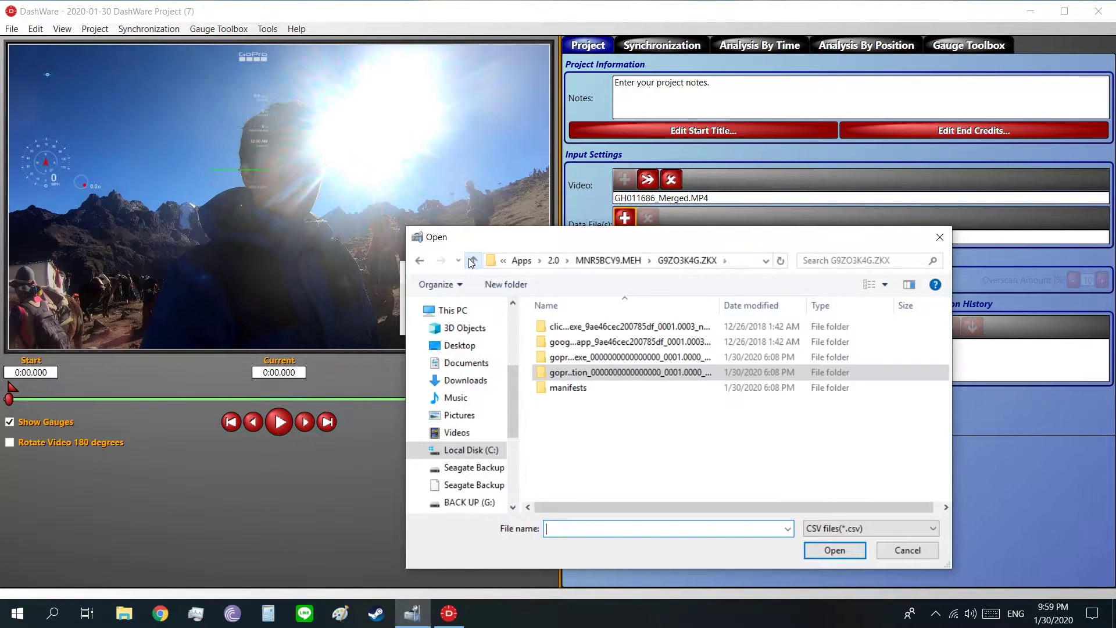
pyautogui.click(472, 261)
pyautogui.scroll(-1, 471, 465)
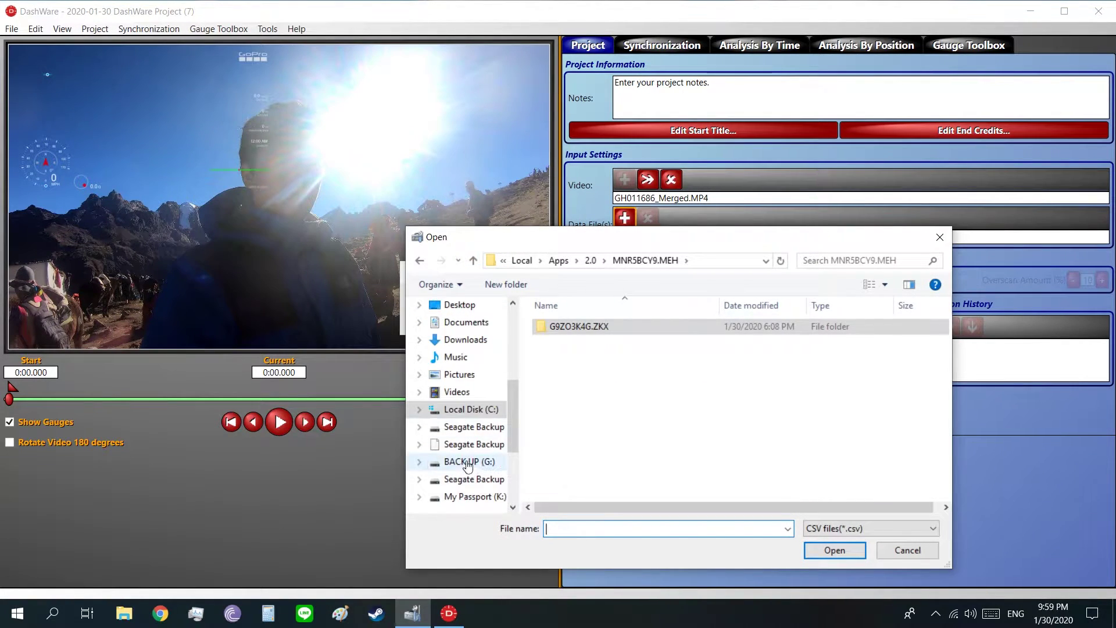
pyautogui.click(474, 461)
pyautogui.doubleClick(567, 416)
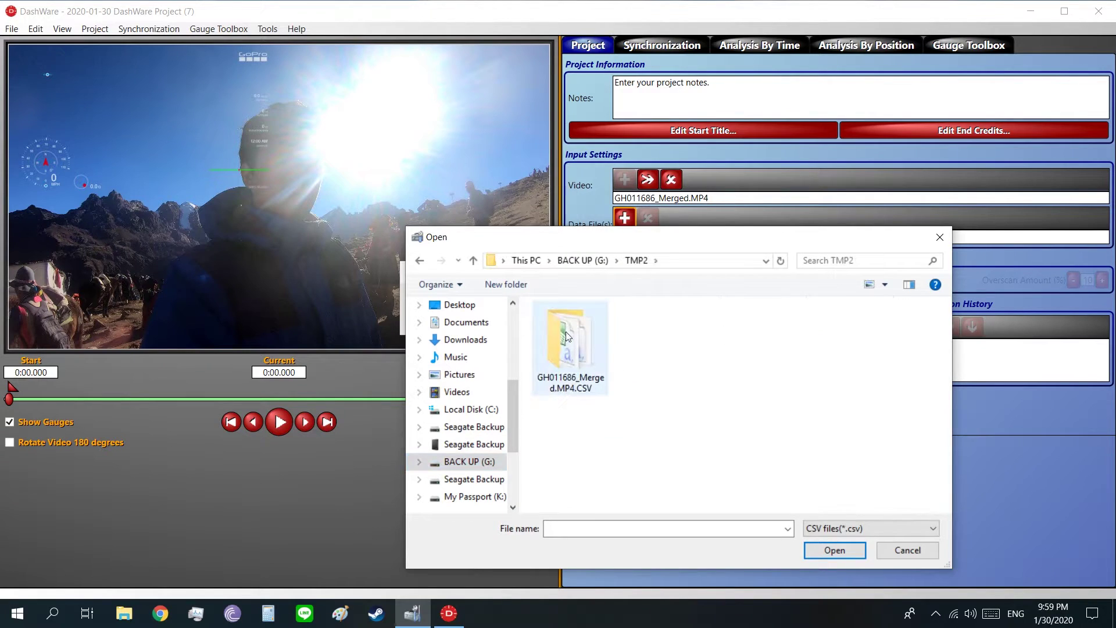
pyautogui.doubleClick(566, 331)
pyautogui.doubleClick(638, 243)
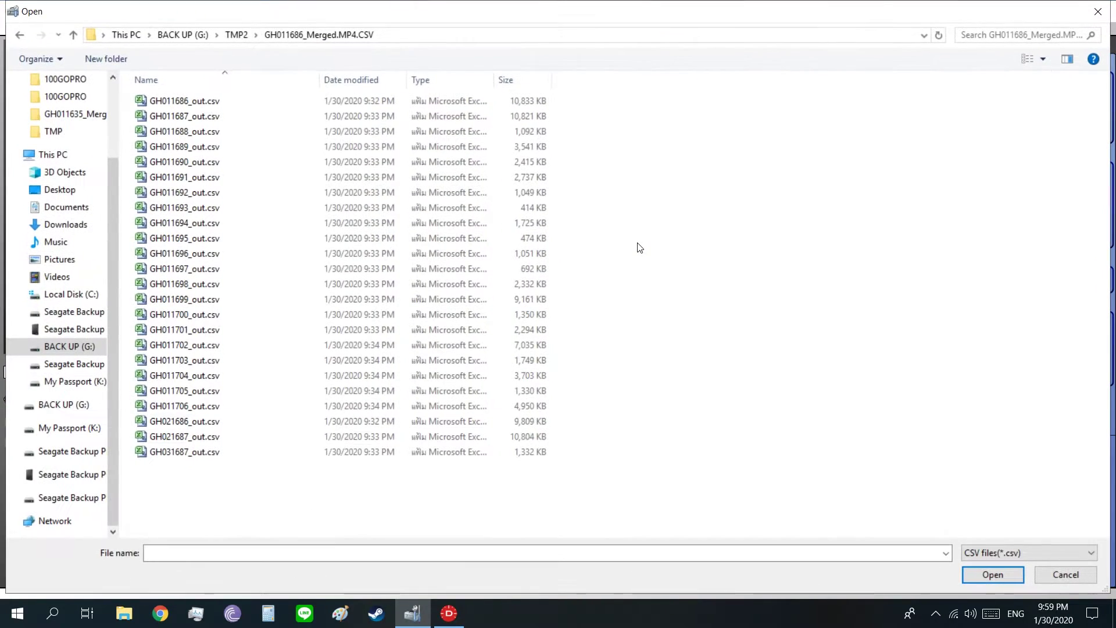
# Load all the CSV files from GH011686_out.csv through GH031687_out.csv into the data merger
pyautogui.click(216, 104)
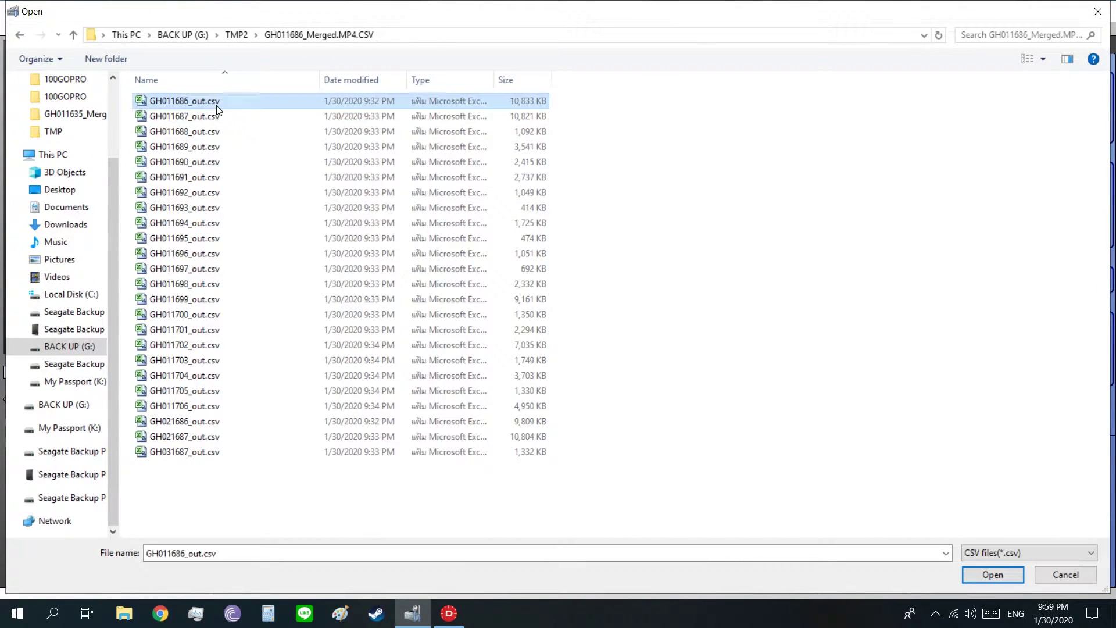
pyautogui.keyDown('shift'); pyautogui.click(221, 450); pyautogui.keyUp('shift')
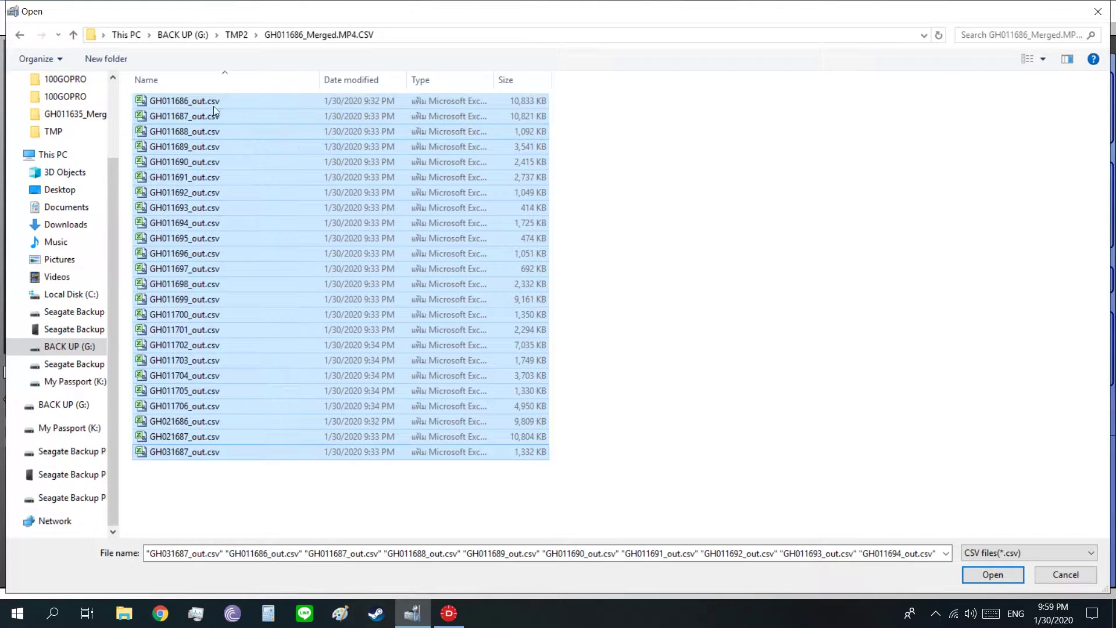
pyautogui.click(989, 574)
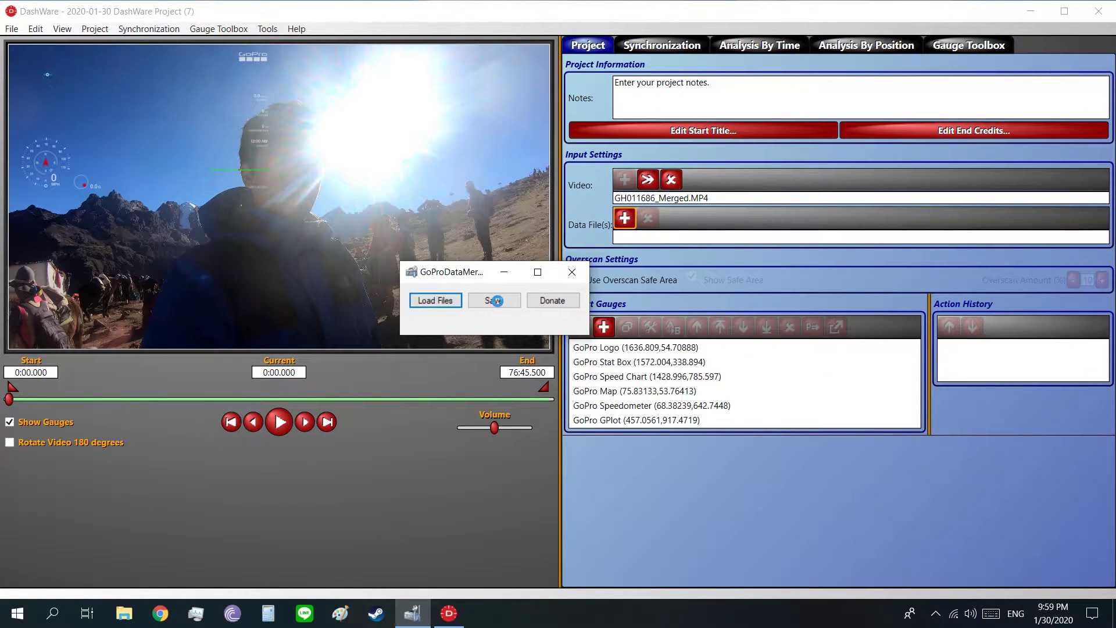
# Save the combined telemetry as merged.csv in the G:\TMP2\GH011686_Merged.MP4.CSV folder
pyautogui.click(497, 301)
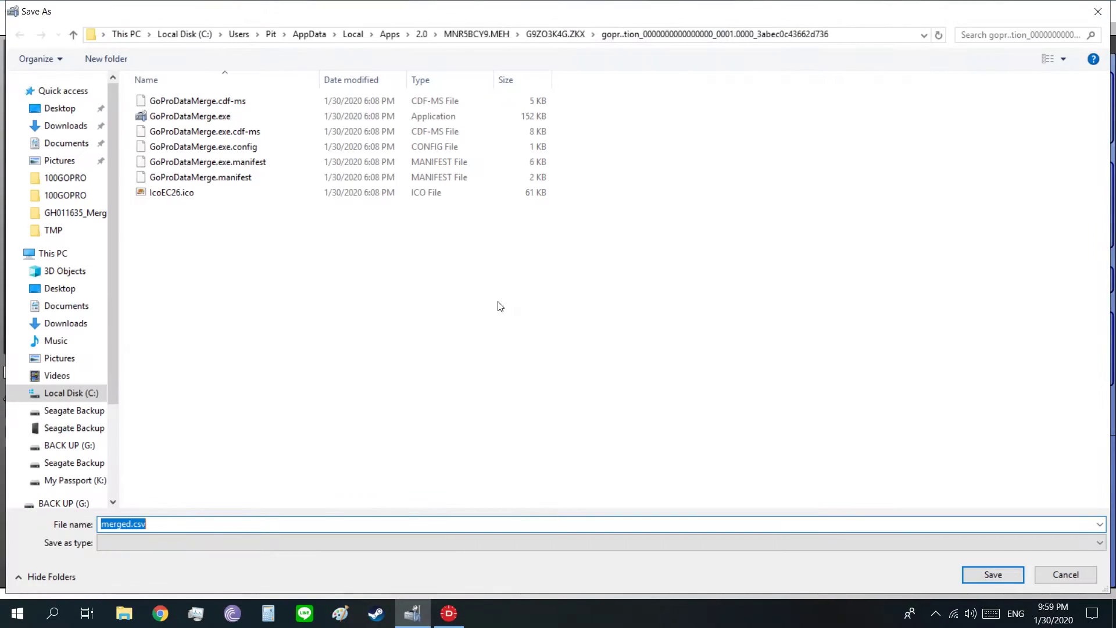
pyautogui.click(67, 503)
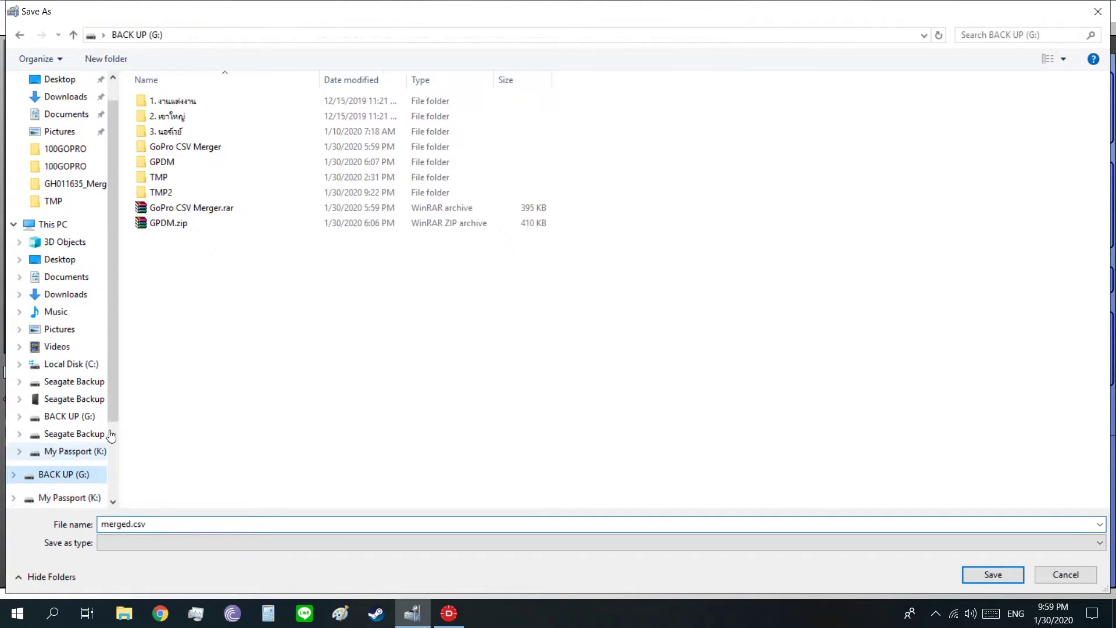
pyautogui.doubleClick(183, 197)
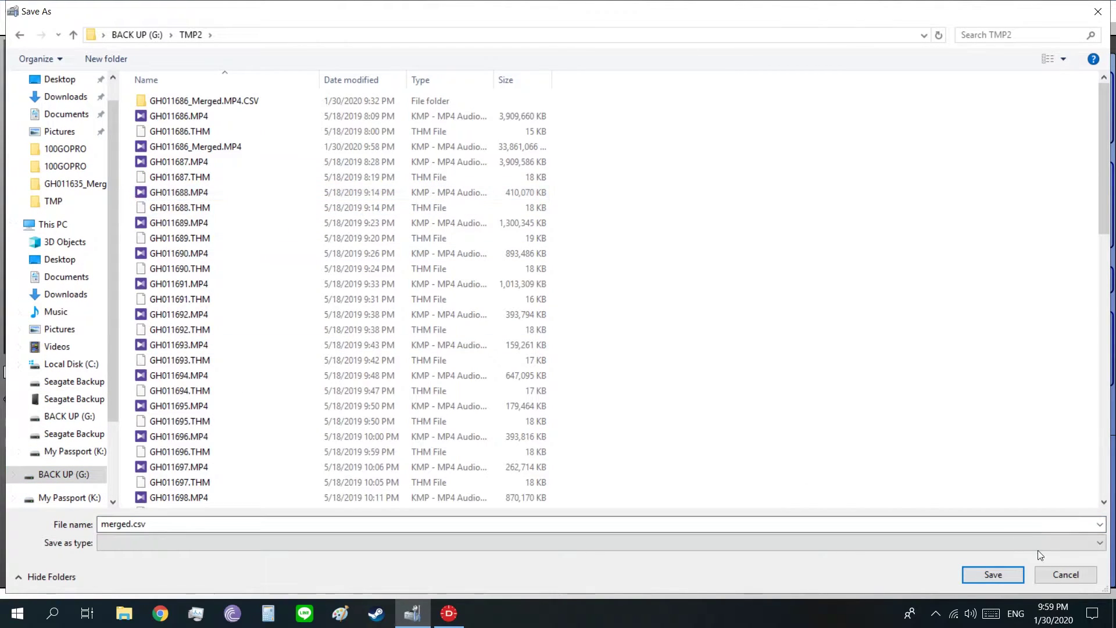
pyautogui.doubleClick(252, 100)
pyautogui.click(969, 575)
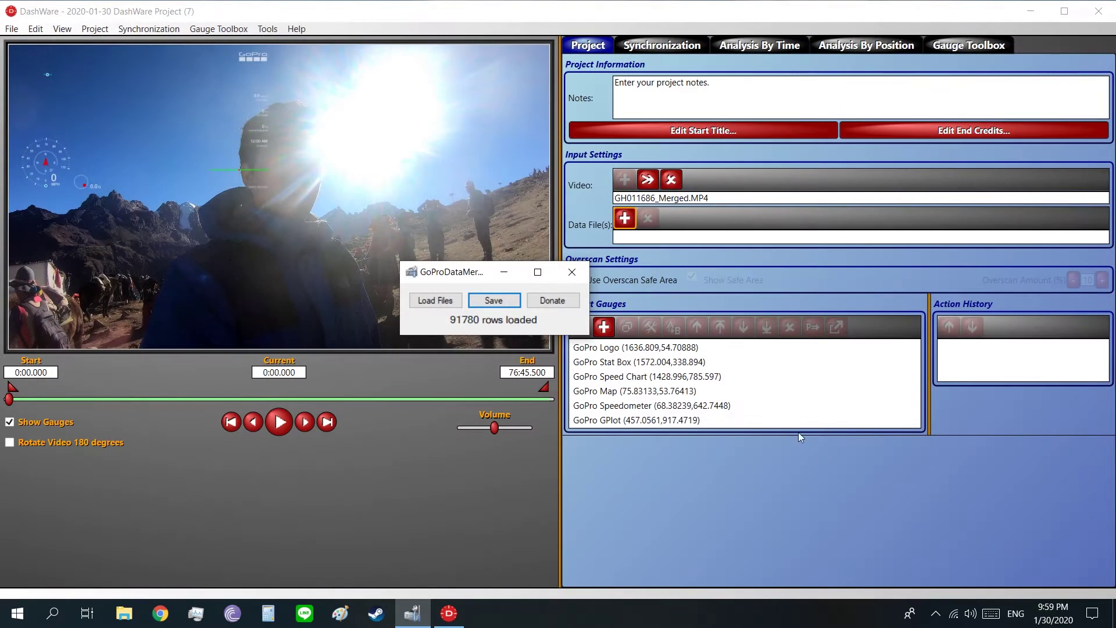
pyautogui.moveTo(469, 281); pyautogui.dragTo(494, 272)
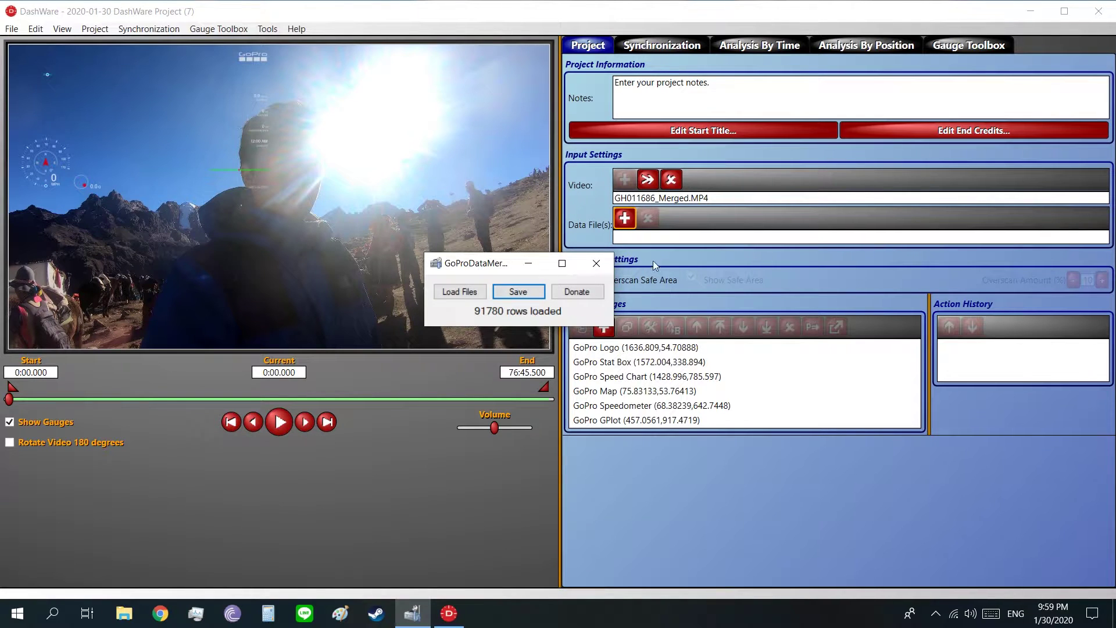
# Switch back to DashWare and try to add merged.csv as a data file with the Aeris CompuMask profile
pyautogui.click(675, 261)
pyautogui.click(626, 219)
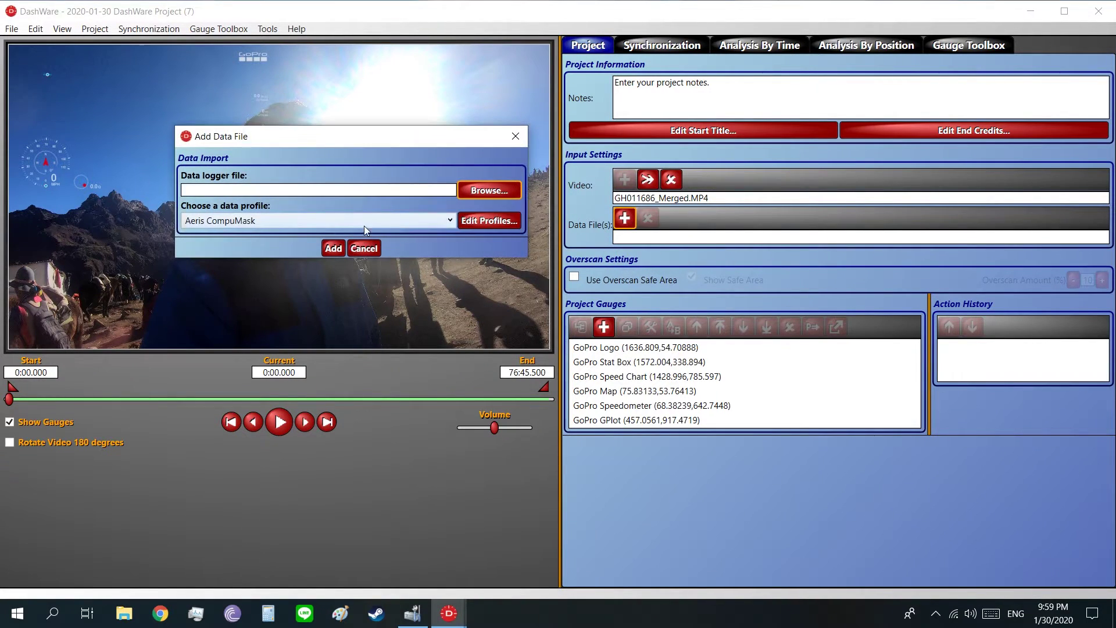
pyautogui.click(484, 193)
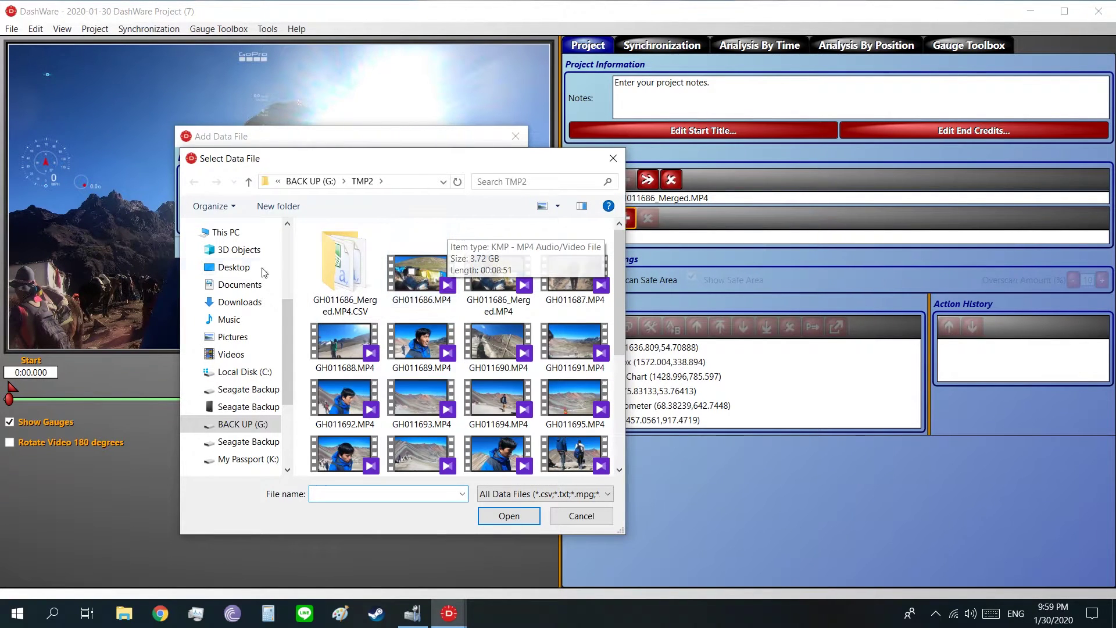
pyautogui.doubleClick(331, 263)
pyautogui.scroll(-4, 407, 317)
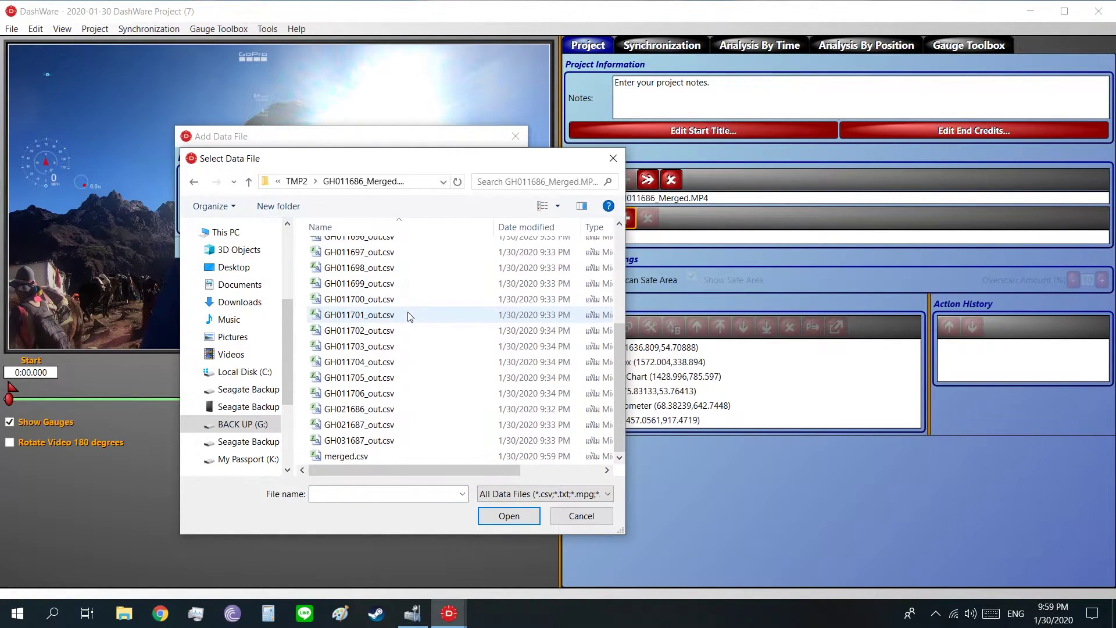
pyautogui.doubleClick(536, 456)
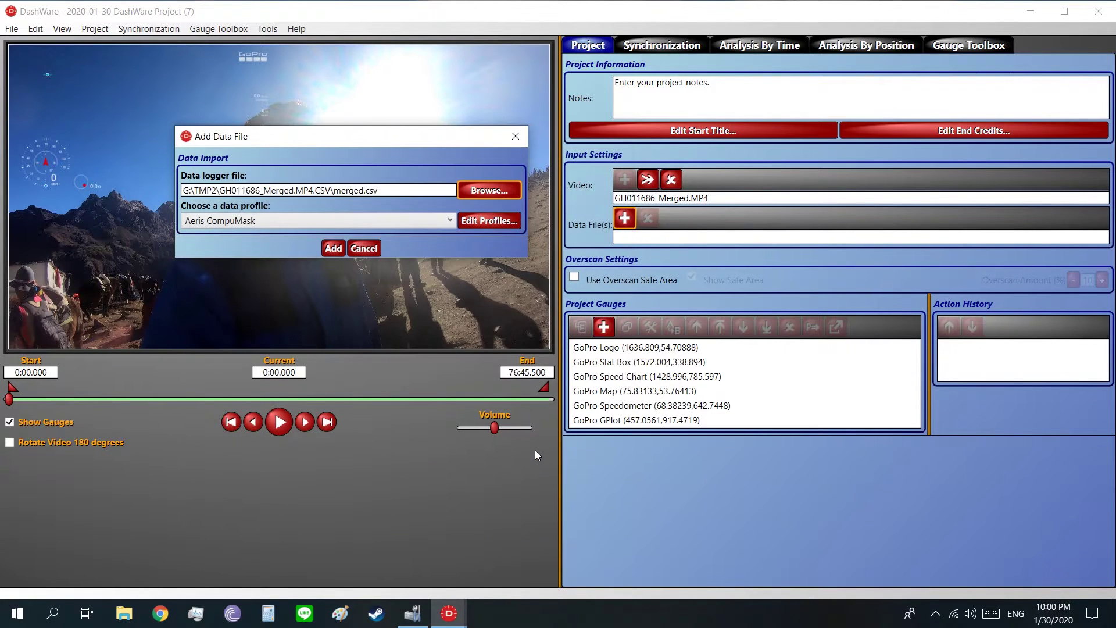
pyautogui.click(334, 249)
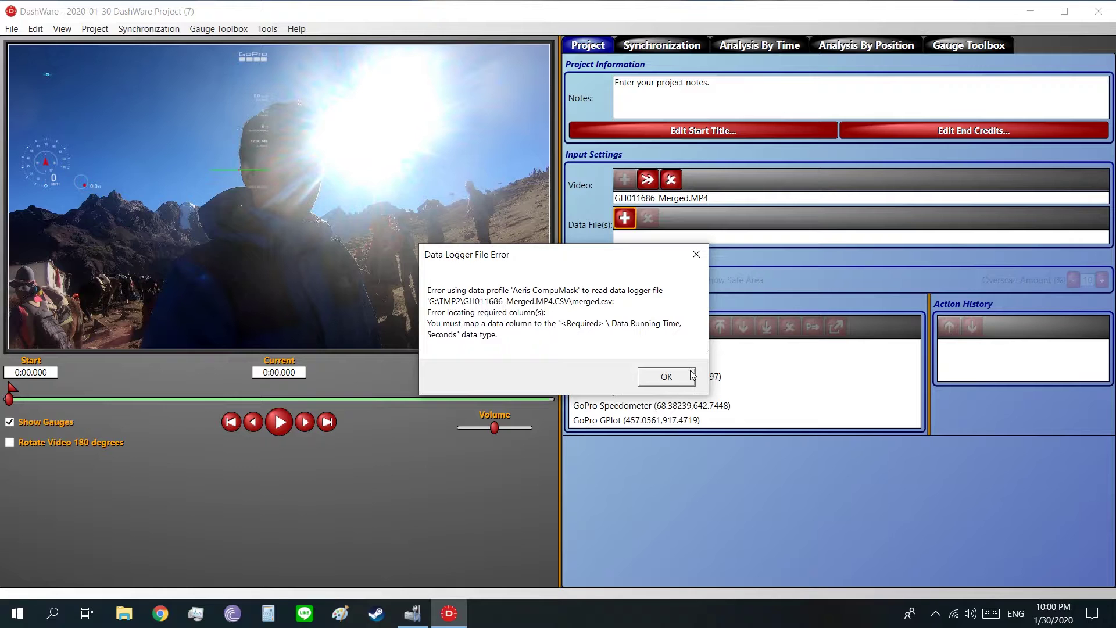
pyautogui.click(666, 377)
# Add merged.csv from the GH011686_Merged.MP4.CSV folder as a data file with the GoPro data profile
pyautogui.click(626, 219)
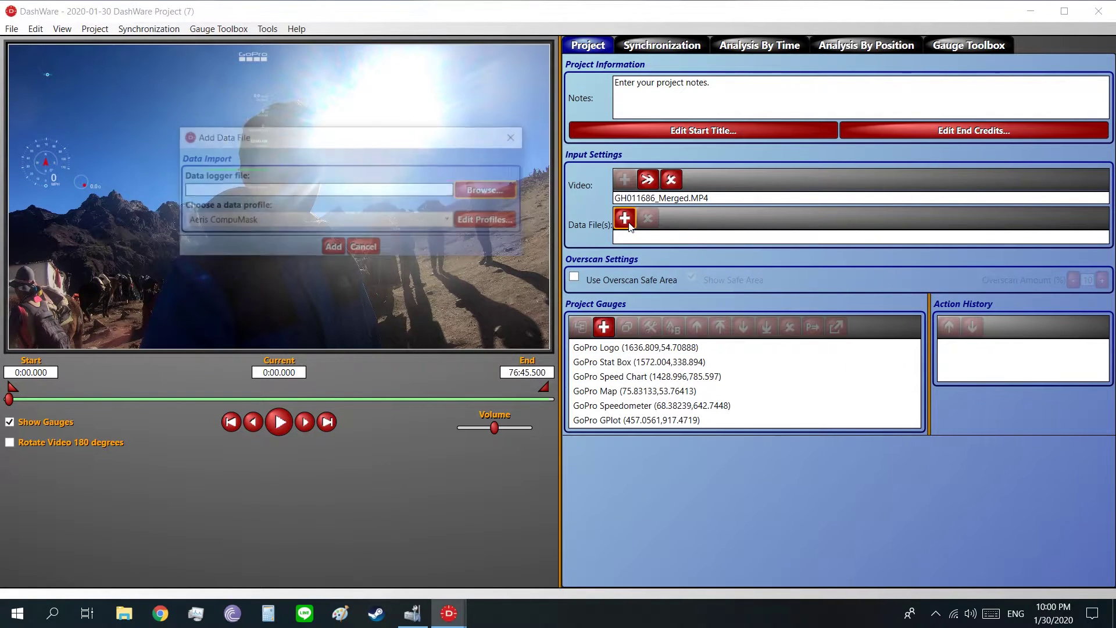
pyautogui.click(490, 190)
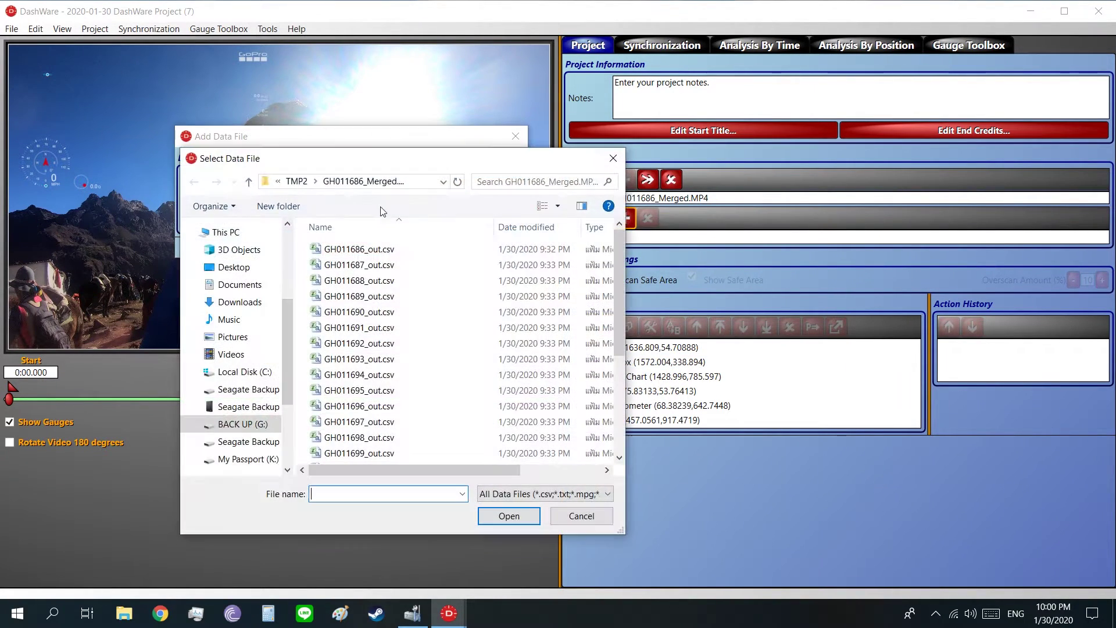
pyautogui.scroll(-4, 351, 244)
pyautogui.click(357, 456)
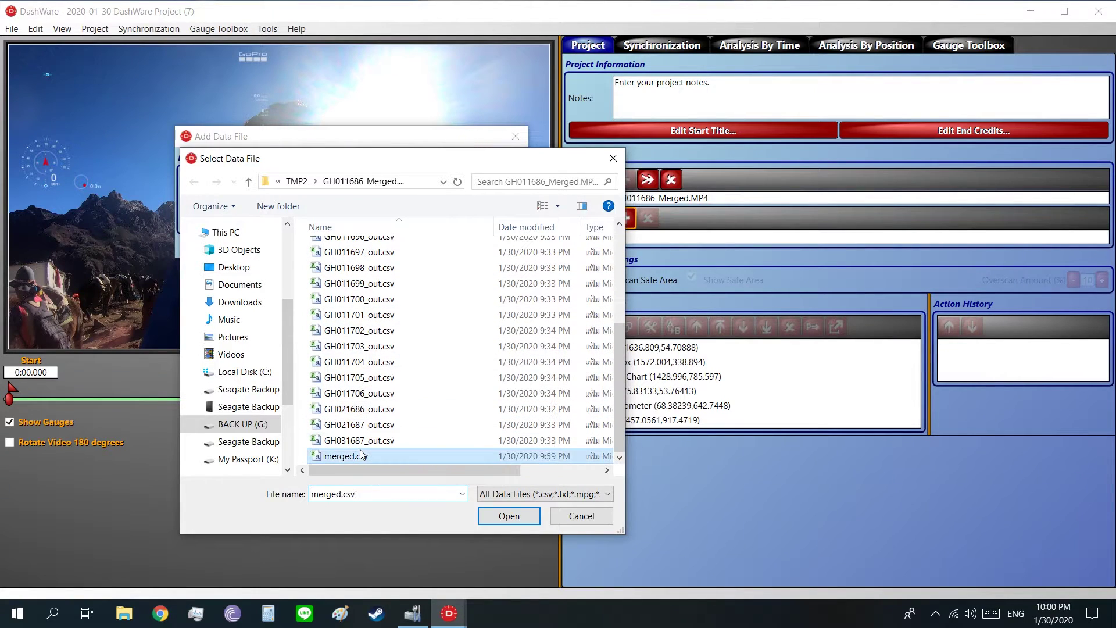
pyautogui.doubleClick(357, 456)
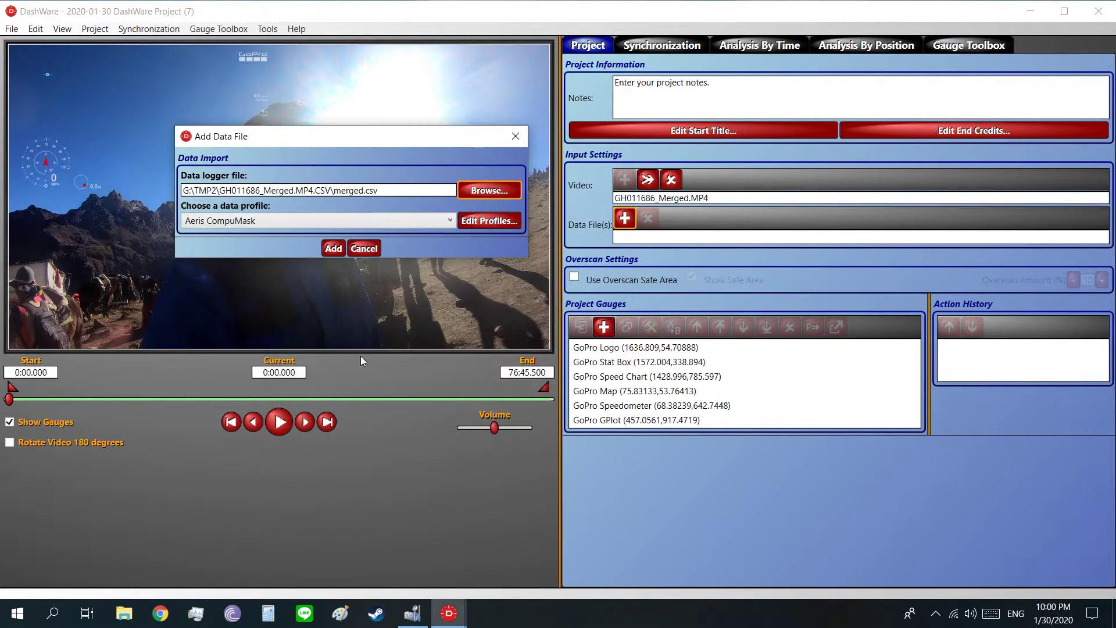
pyautogui.click(316, 222)
pyautogui.scroll(-4, 282, 266)
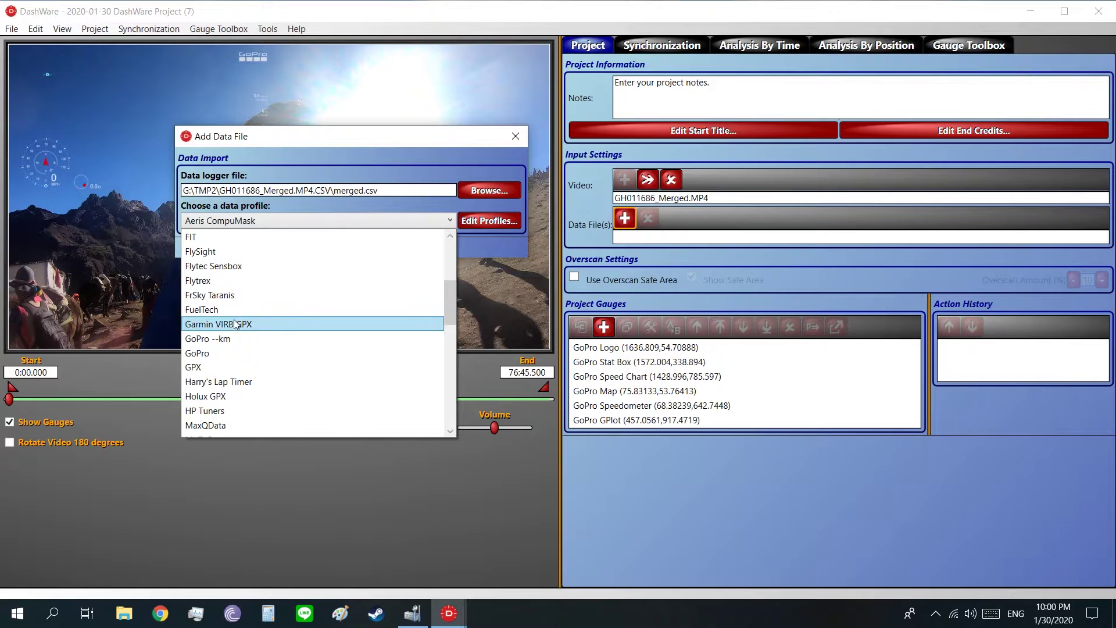
pyautogui.click(218, 353)
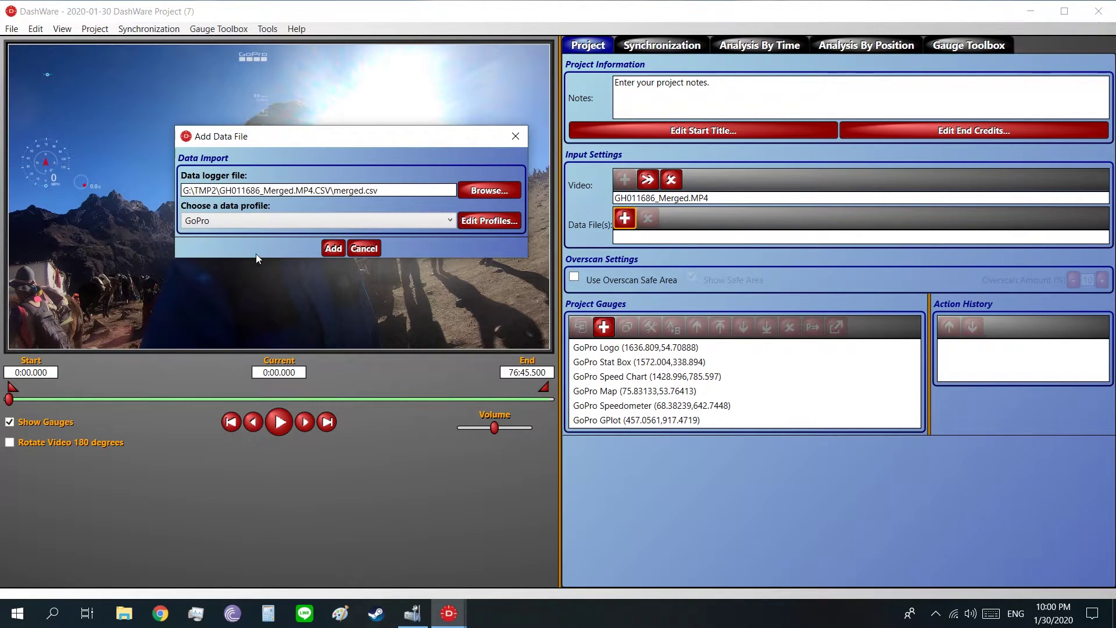
pyautogui.click(333, 249)
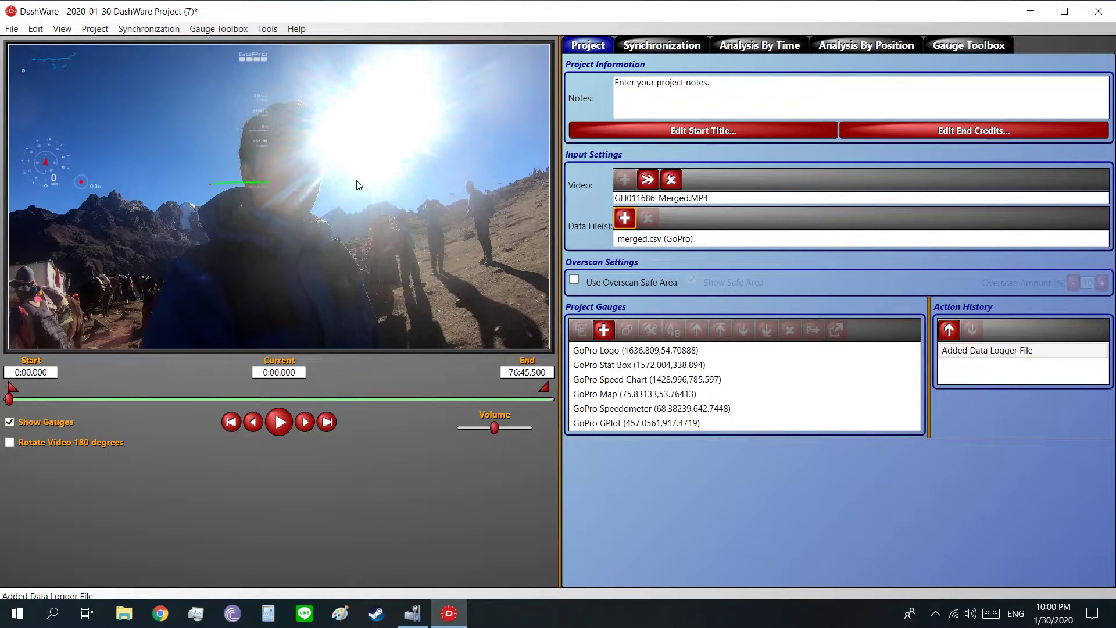
# Move the GoPro Stat Box to the right side of the video and remove the GoPro Logo gauge
pyautogui.click(266, 144)
pyautogui.moveTo(274, 129); pyautogui.dragTo(495, 156)
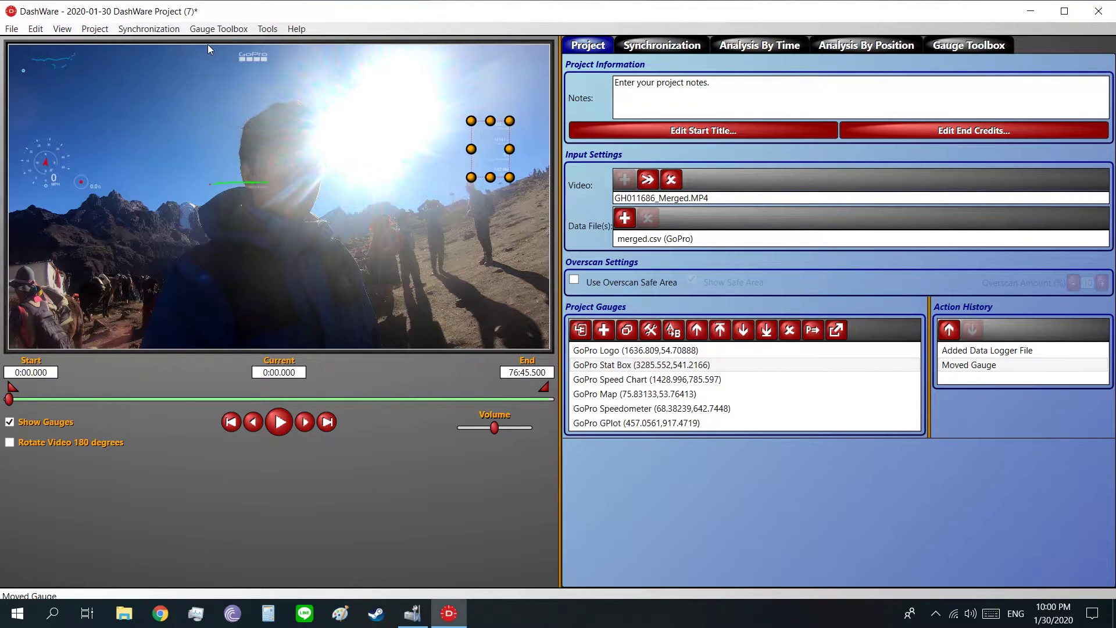
pyautogui.click(259, 56)
pyautogui.press('Delete')
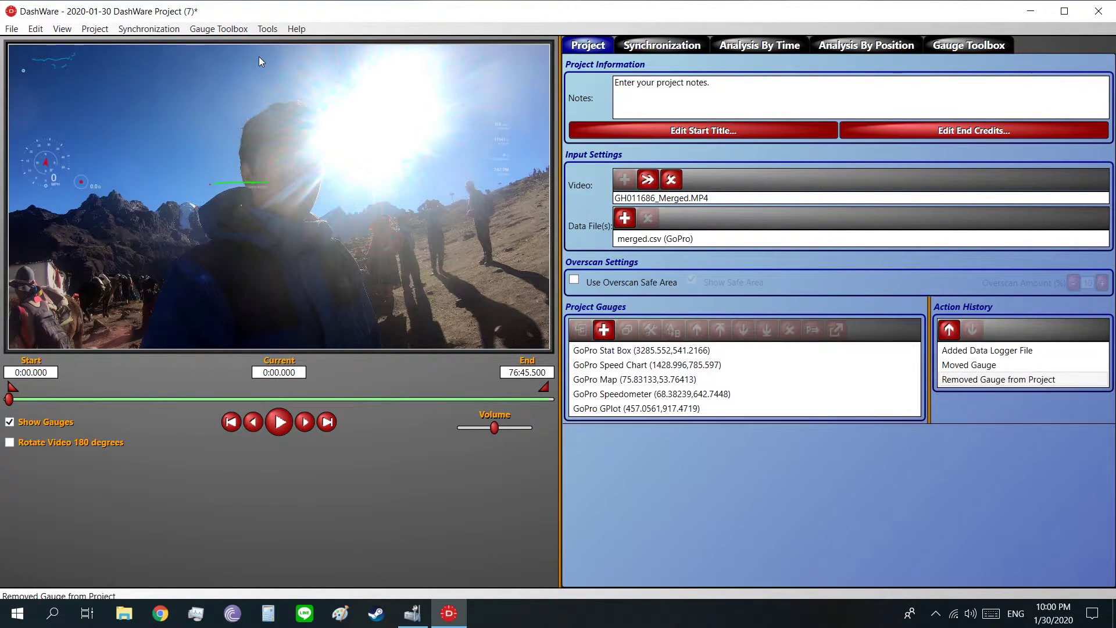
pyautogui.click(71, 62)
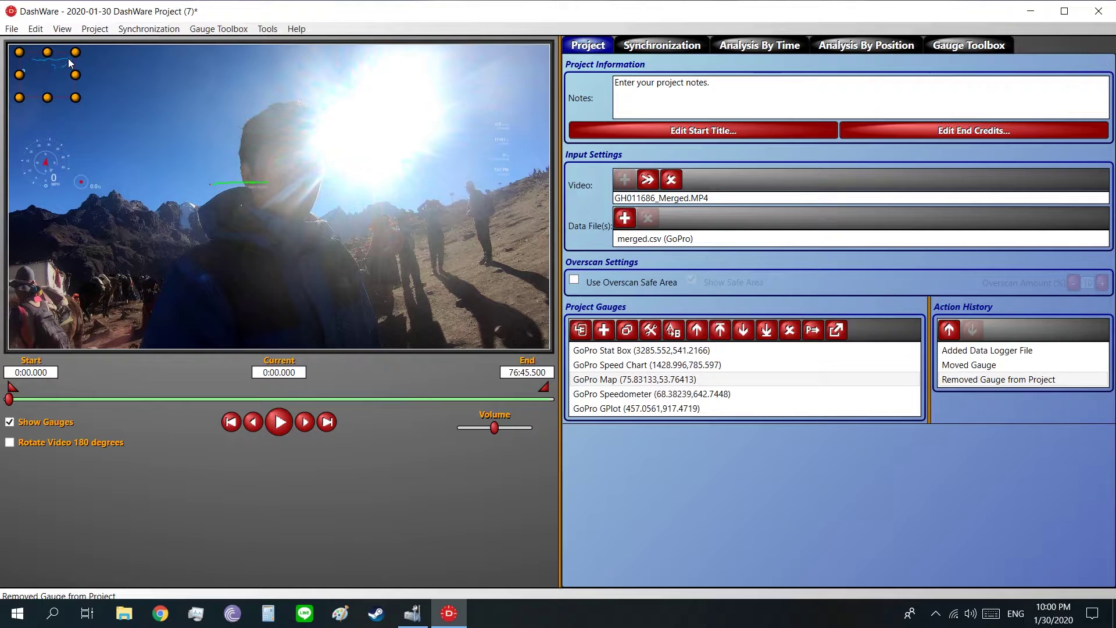
pyautogui.press('Delete')
pyautogui.click(43, 153)
pyautogui.press('Delete')
pyautogui.click(85, 183)
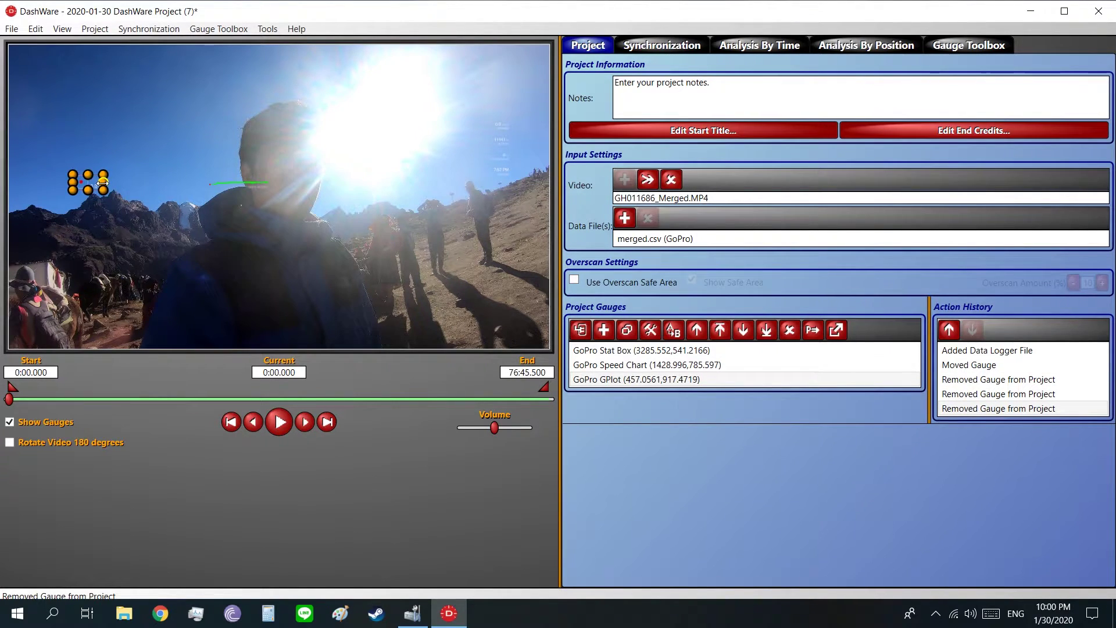
pyautogui.hotkey('ctrl', 'z')
pyautogui.hotkey('ctrl', 'z')
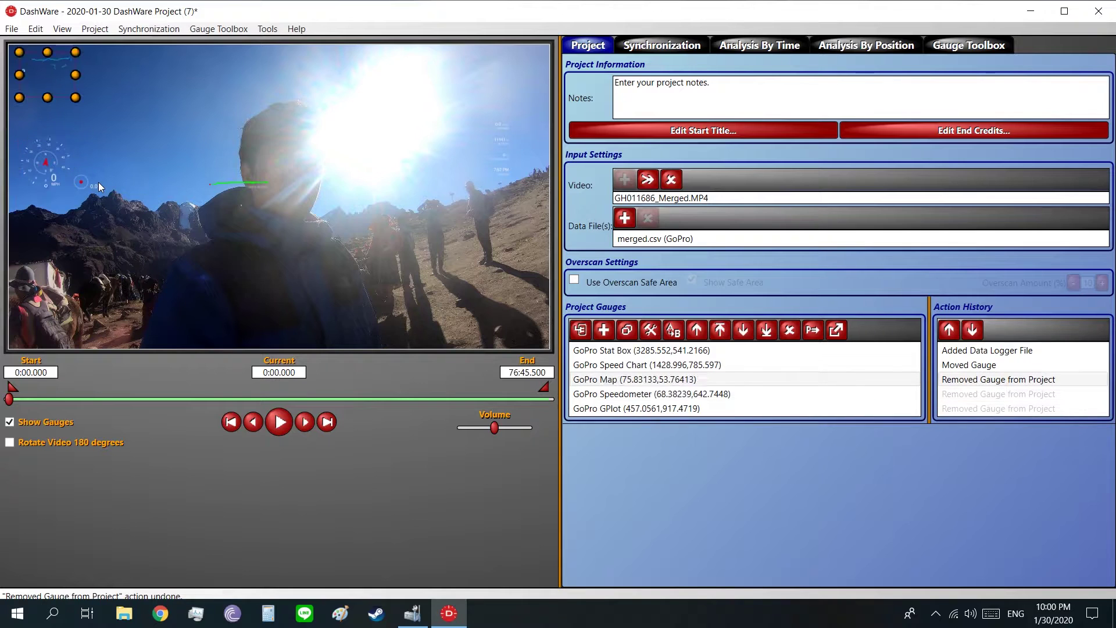
# Remove the GoPro Speedometer, GoPro GPlot and GoPro Speed Chart gauges from the project
pyautogui.click(57, 163)
pyautogui.press('Delete')
pyautogui.click(92, 184)
pyautogui.press('Delete')
pyautogui.click(259, 185)
pyautogui.press('Delete')
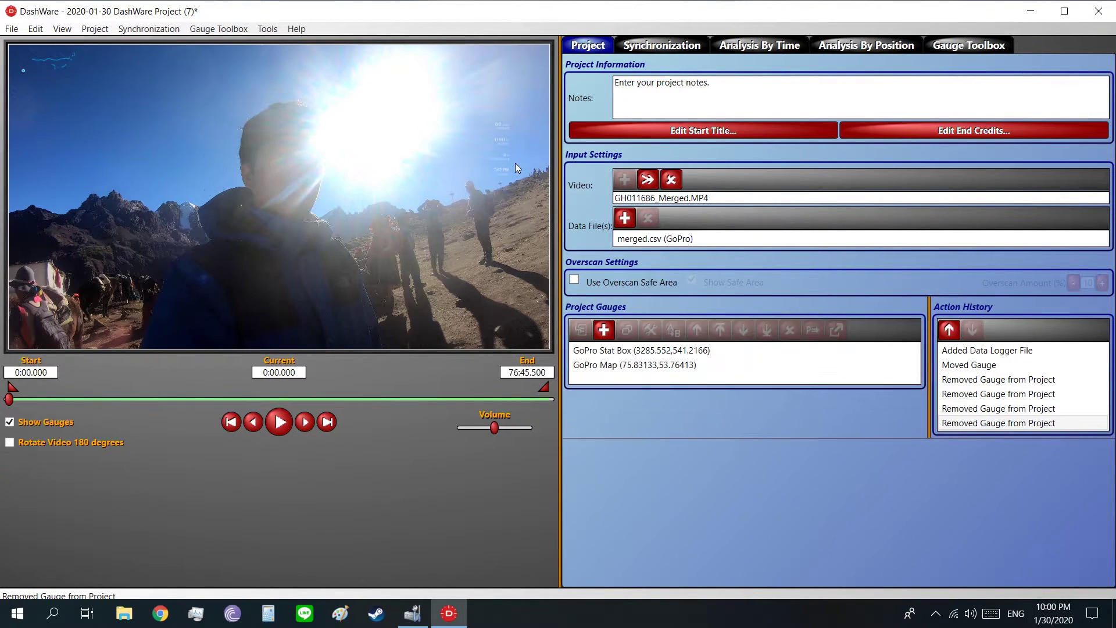
# Enlarge the GoPro Stat Box and reposition it near the video's right edge, at about (2812, 438)
pyautogui.click(505, 163)
pyautogui.moveTo(471, 177); pyautogui.dragTo(326, 296)
pyautogui.moveTo(427, 253); pyautogui.dragTo(450, 240)
pyautogui.click(285, 236)
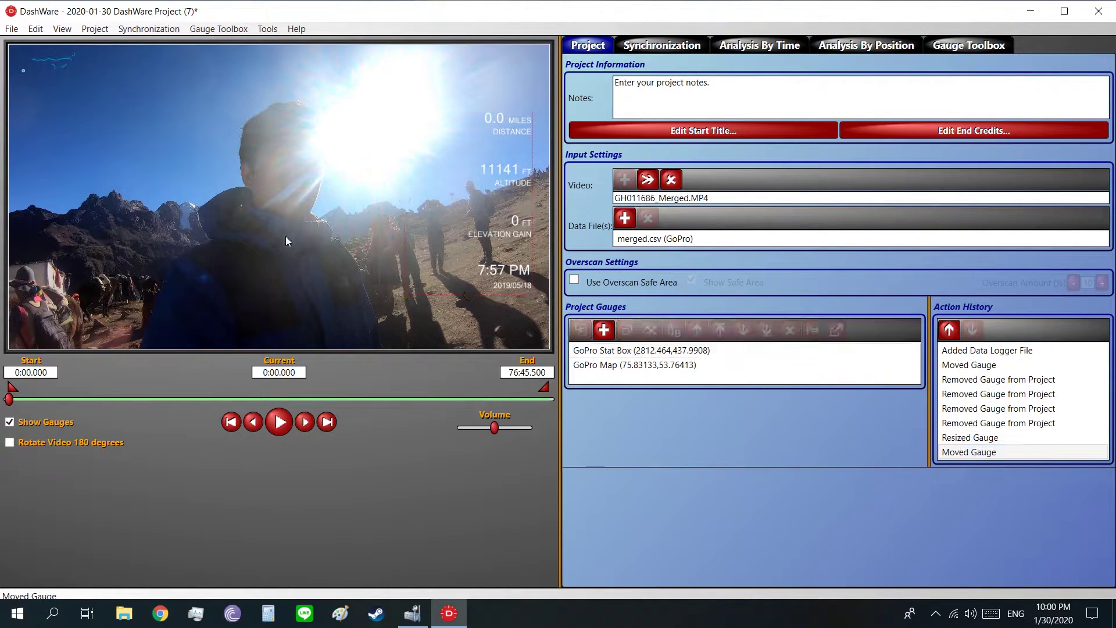
# Open the GoPro Stat Box for editing and add a Speed (KPH) gauge input from the Velocity category
pyautogui.doubleClick(502, 177)
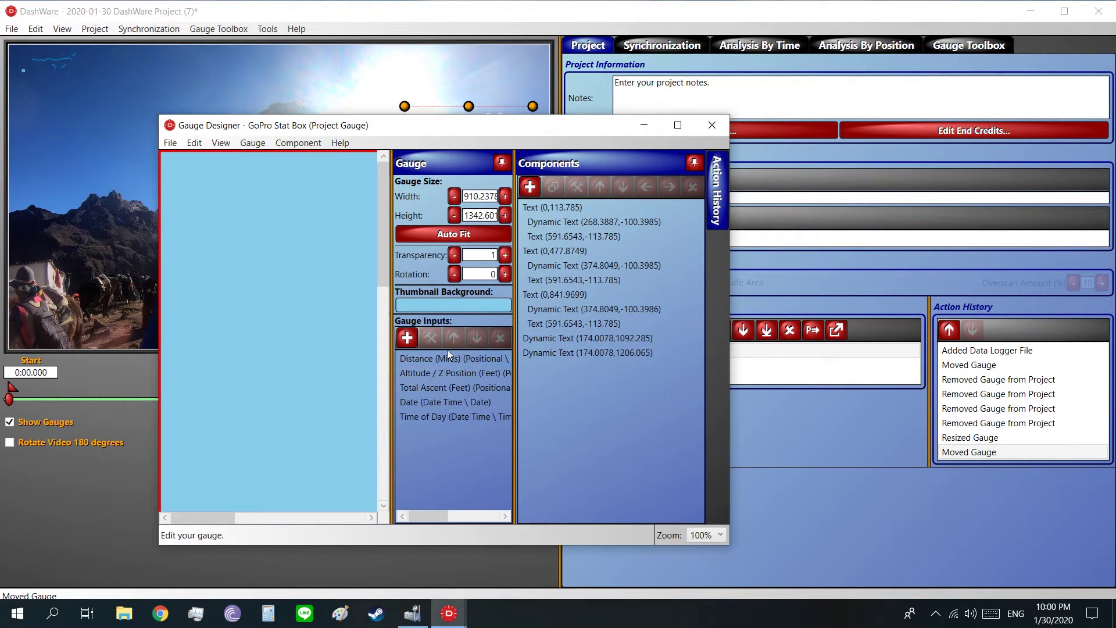
pyautogui.click(408, 339)
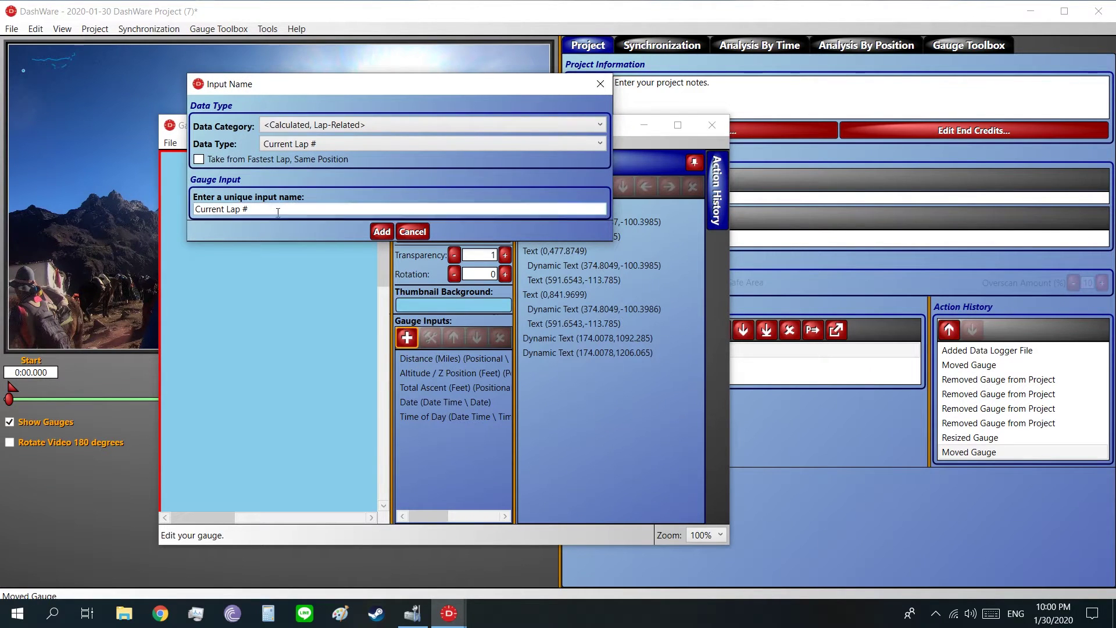
pyautogui.click(324, 127)
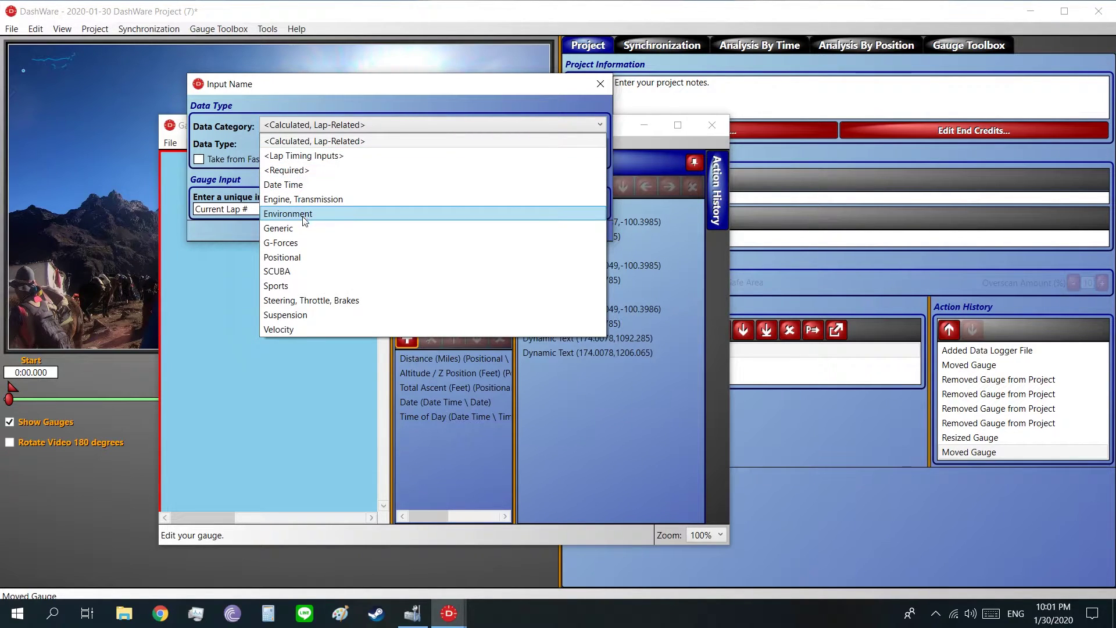
pyautogui.click(290, 329)
pyautogui.click(302, 146)
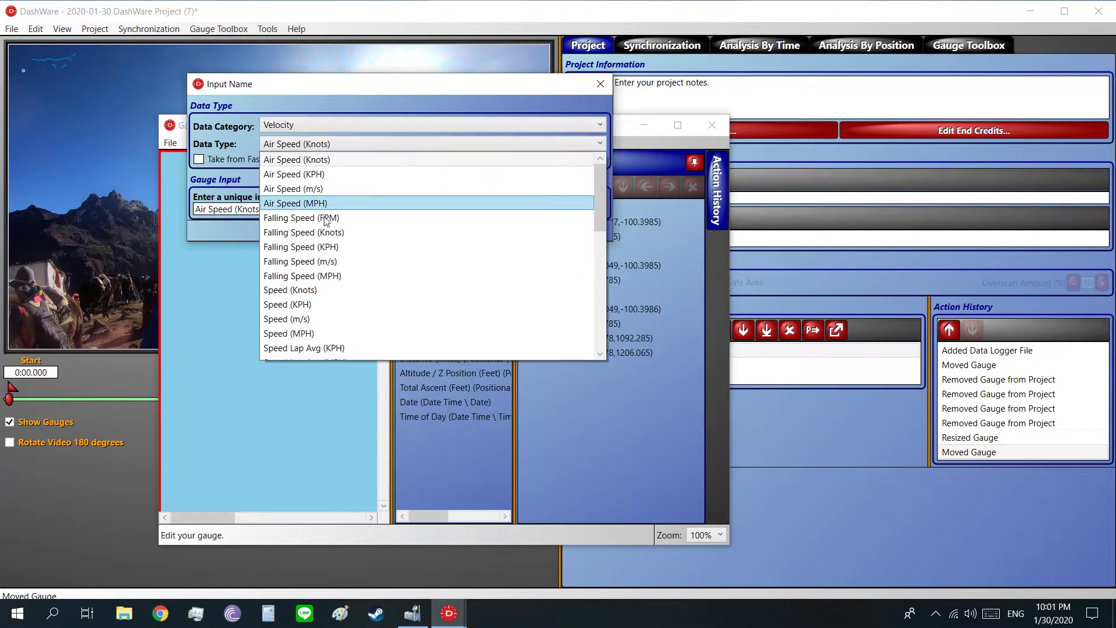
pyautogui.click(302, 305)
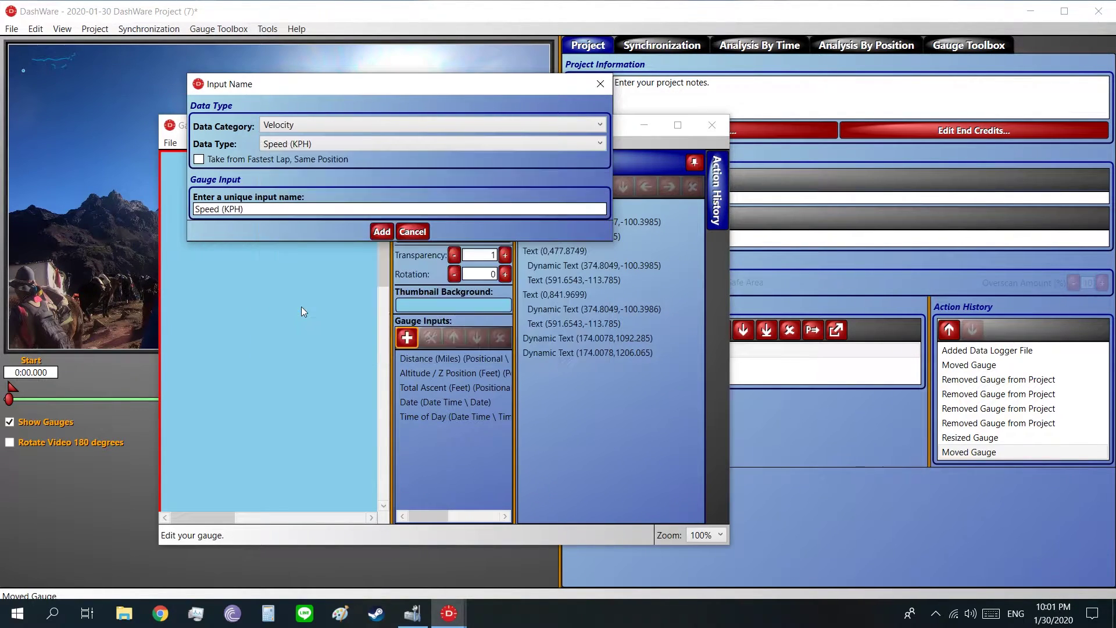
pyautogui.click(380, 233)
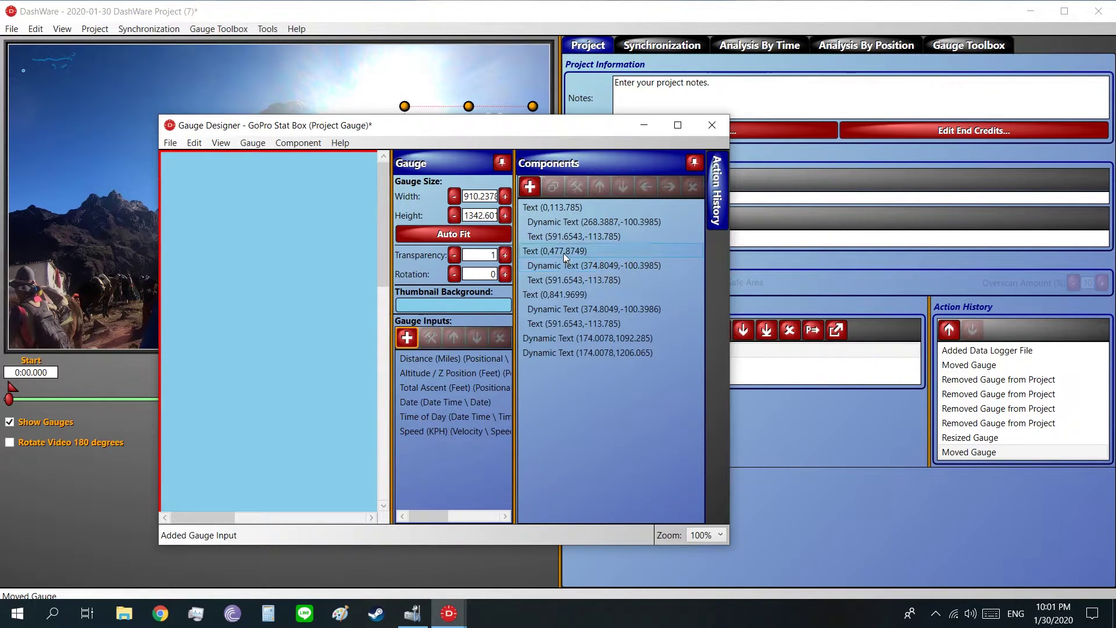
# Change the ELEVATION GAIN label text of the stat box to Speed
pyautogui.moveTo(465, 128); pyautogui.dragTo(406, 129)
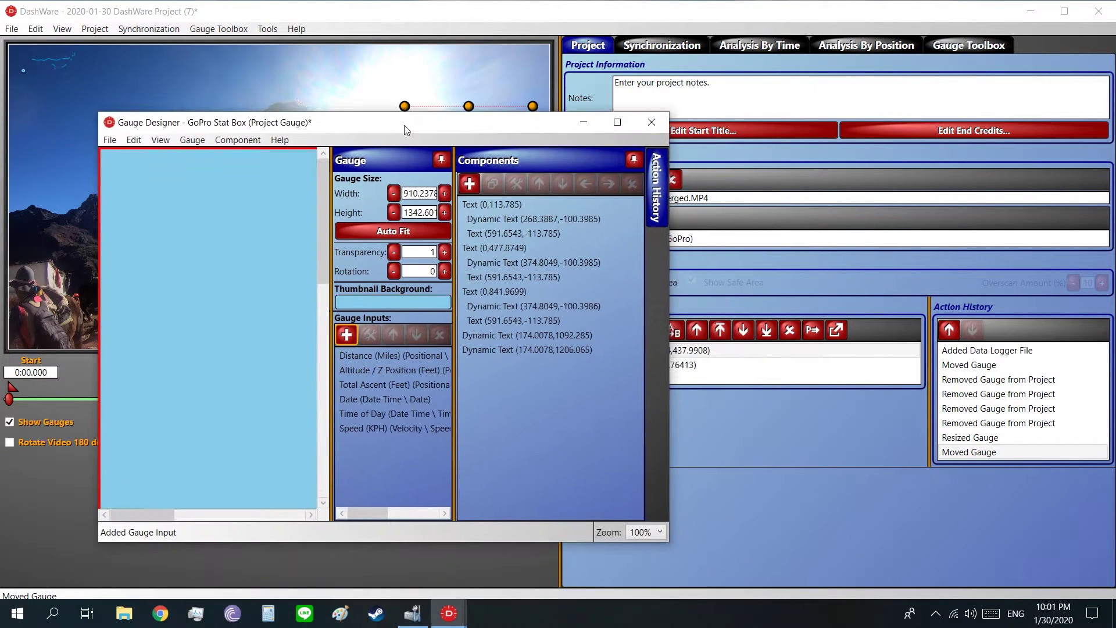
pyautogui.doubleClick(498, 294)
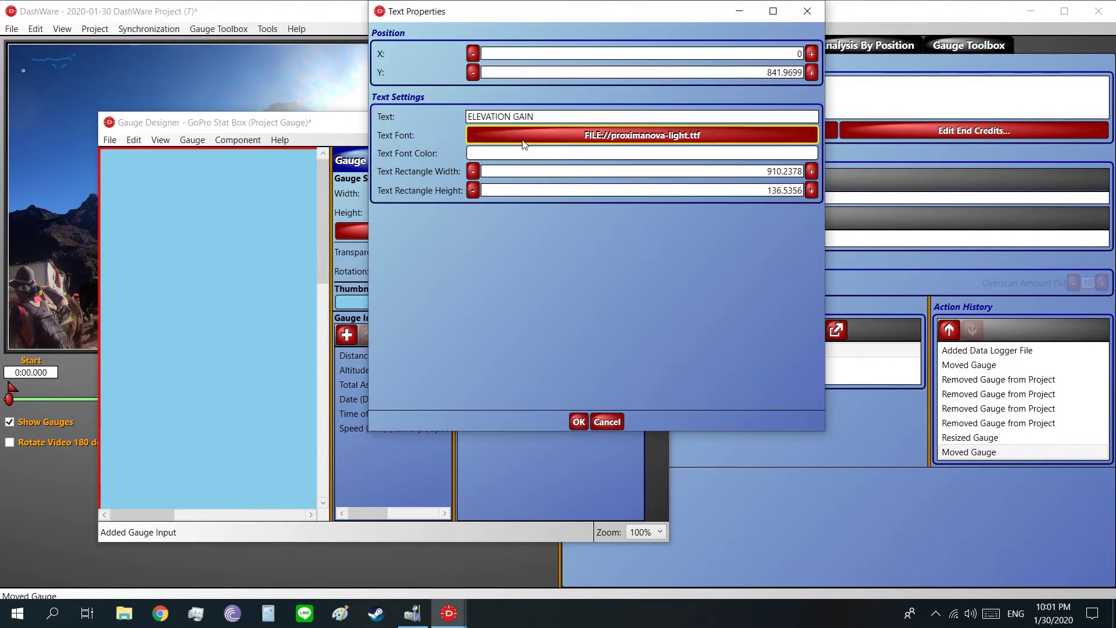
pyautogui.tripleClick(521, 118)
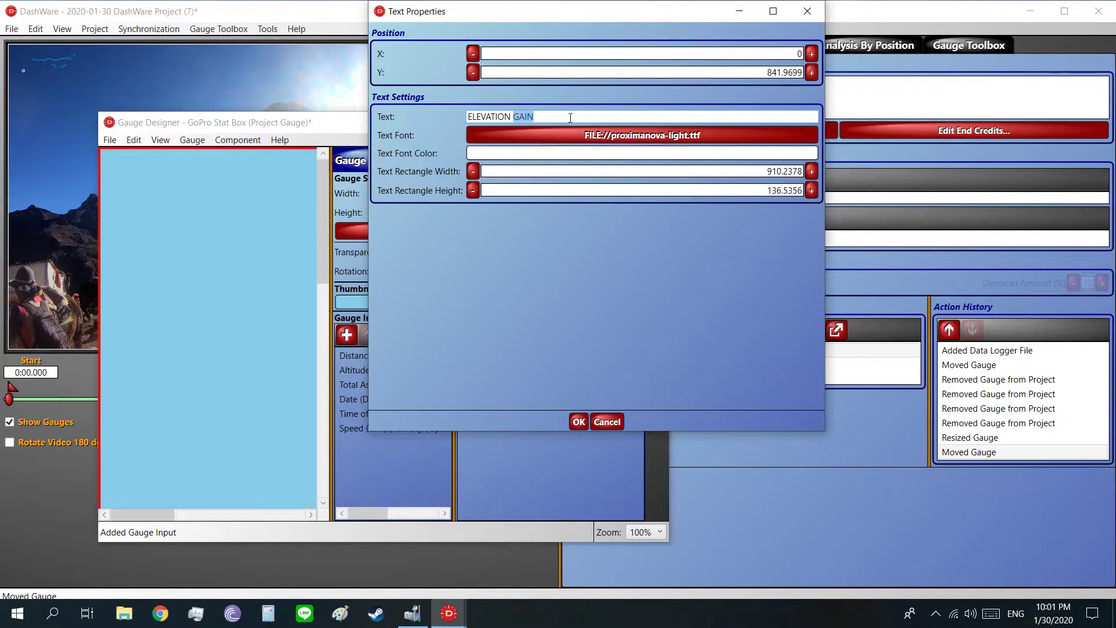
pyautogui.write('Speed')
pyautogui.click(580, 422)
# Set the value input of the dynamic text under the Speed label to Speed (KPH)
pyautogui.doubleClick(529, 305)
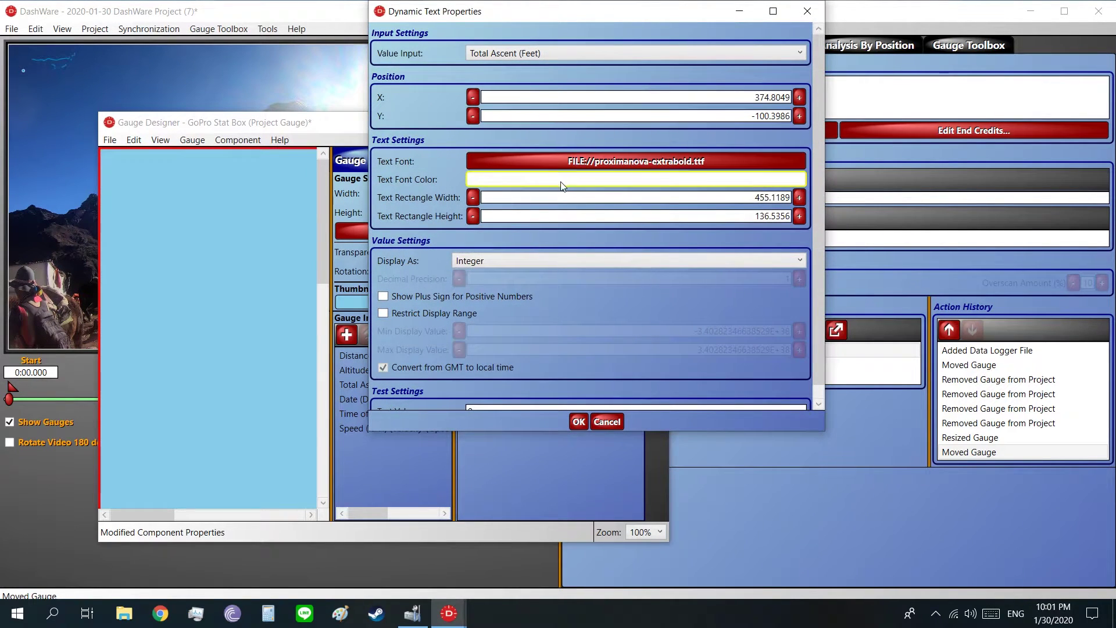
pyautogui.click(563, 54)
pyautogui.click(554, 146)
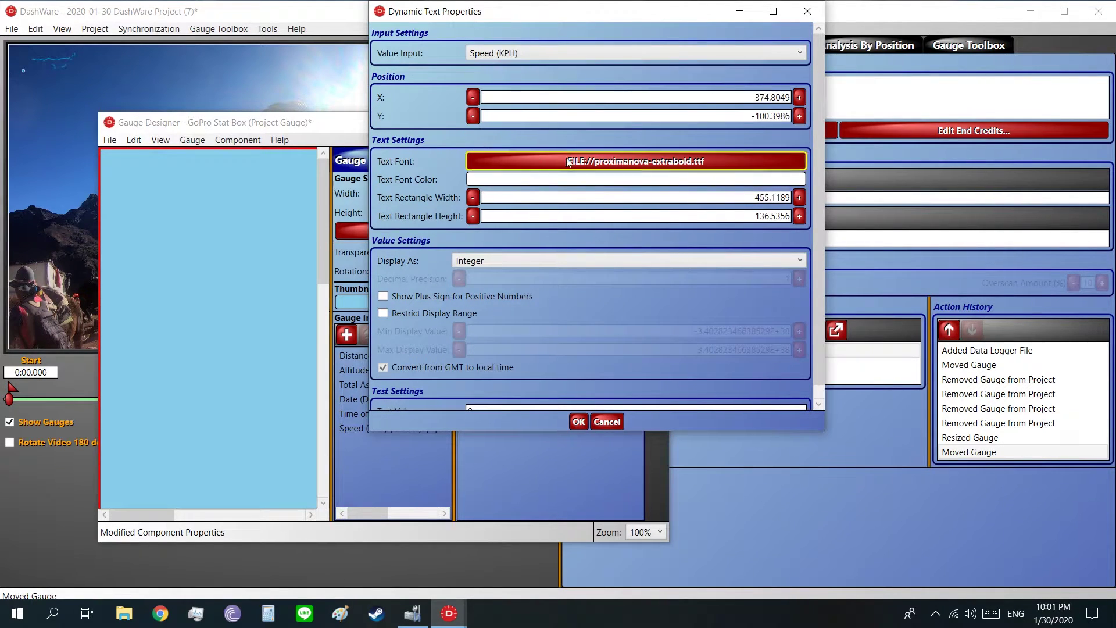
pyautogui.click(579, 422)
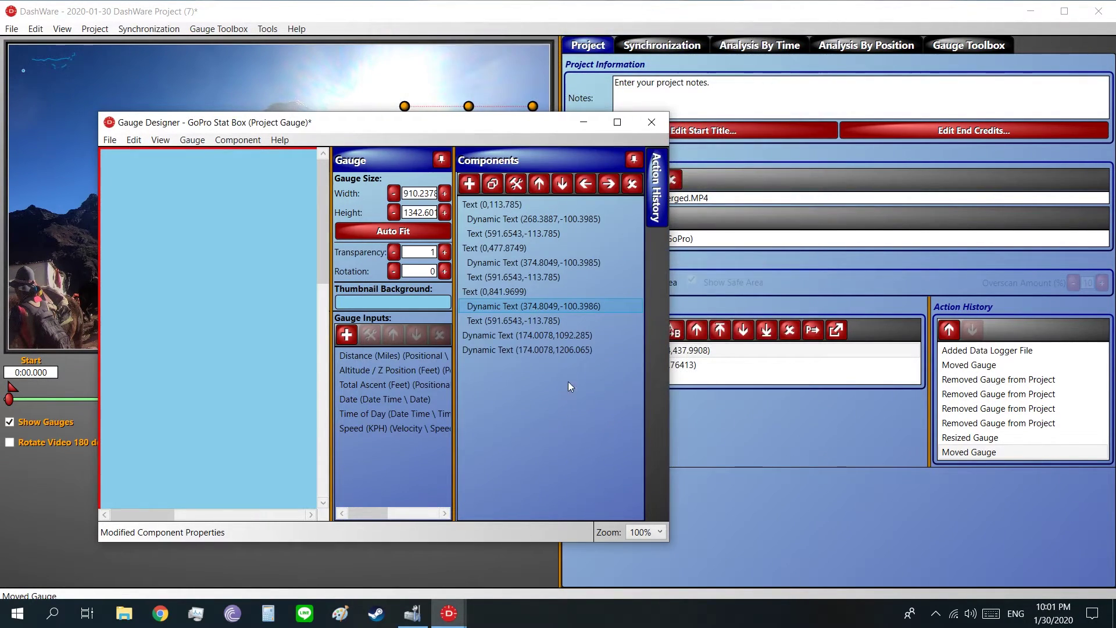
# Change the speed value's unit text to KM/H, then close the gauge and save its changes
pyautogui.doubleClick(546, 320)
pyautogui.doubleClick(528, 119)
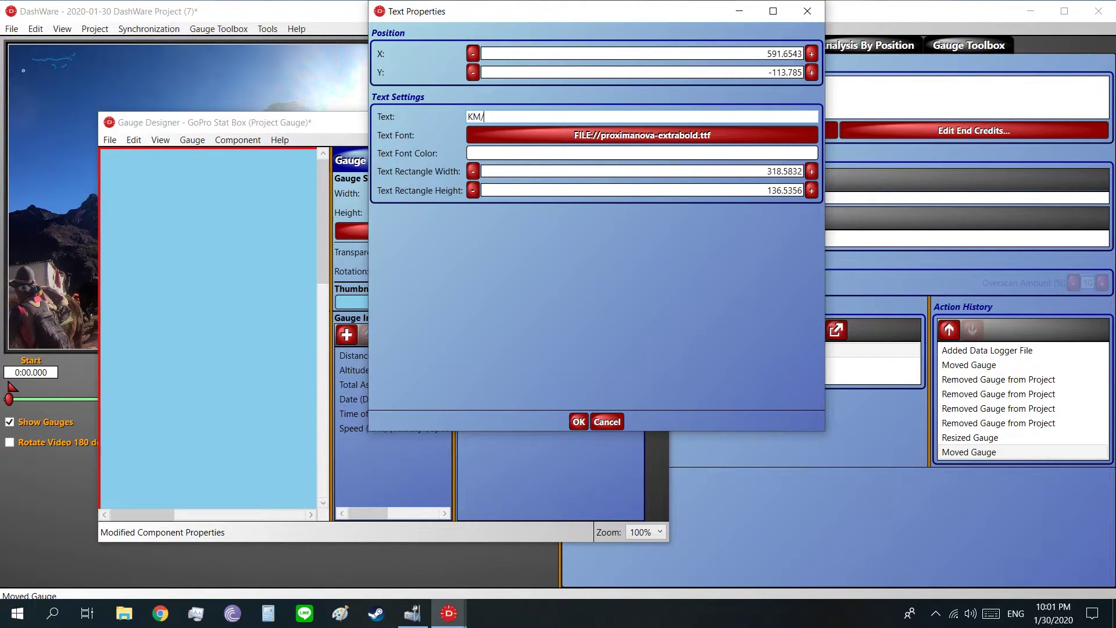
pyautogui.click(576, 423)
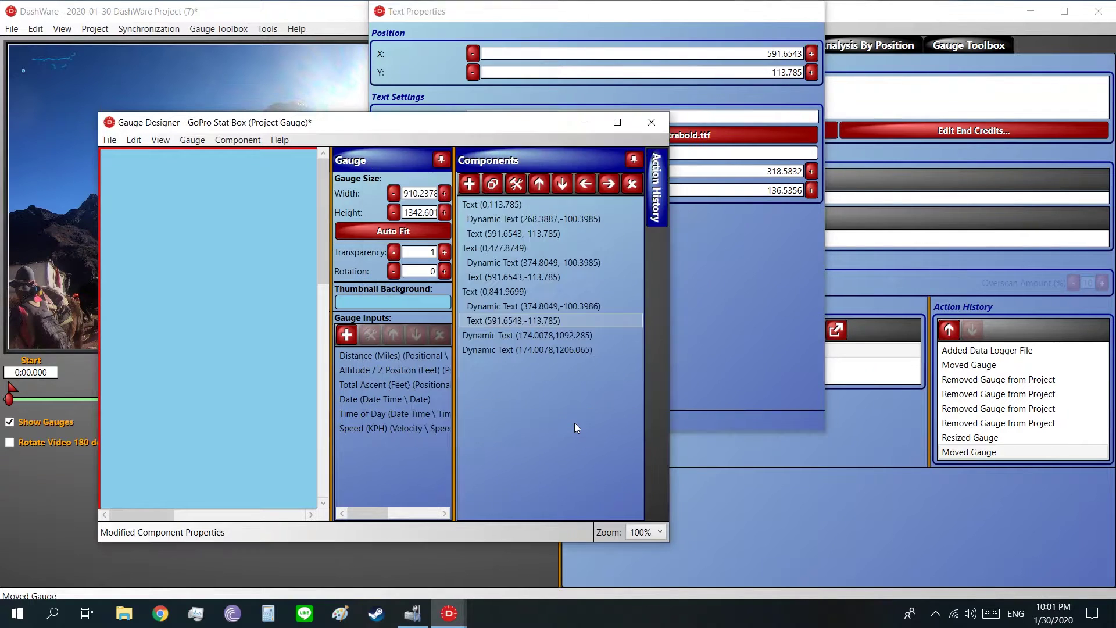
pyautogui.click(651, 123)
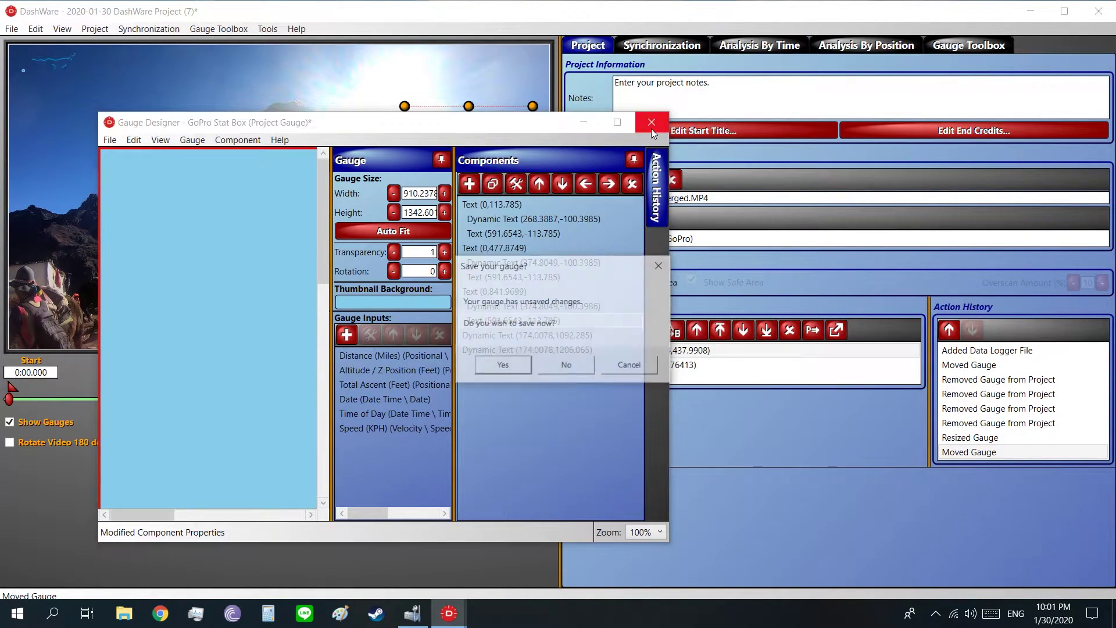
pyautogui.click(504, 366)
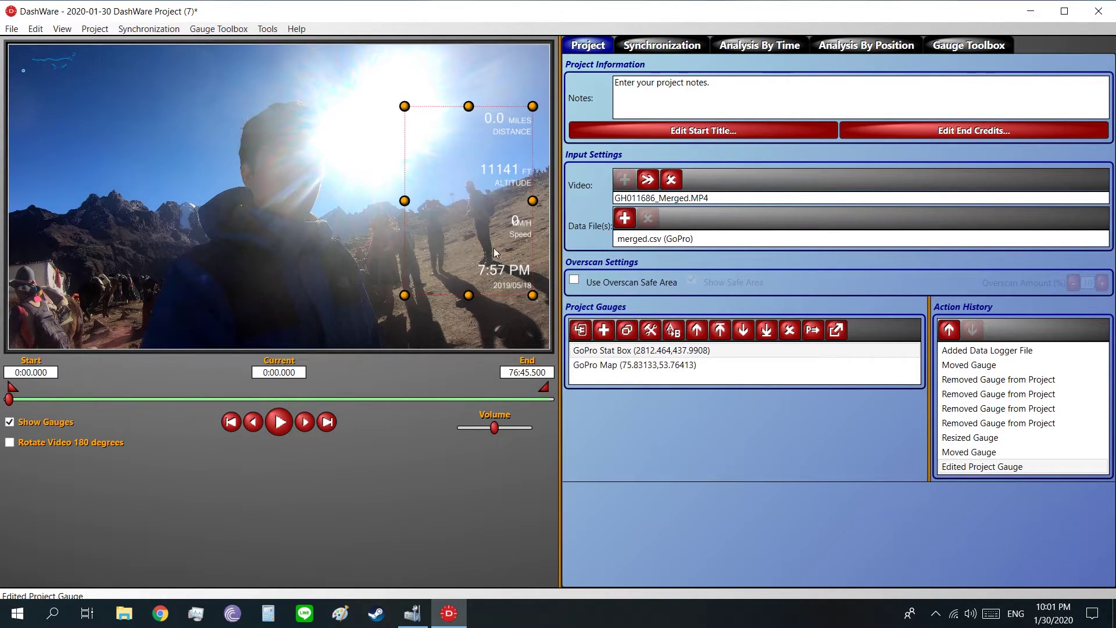
# Reopen the stat box, set the speed value's dynamic text X position to 300, and save the gauge
pyautogui.doubleClick(521, 221)
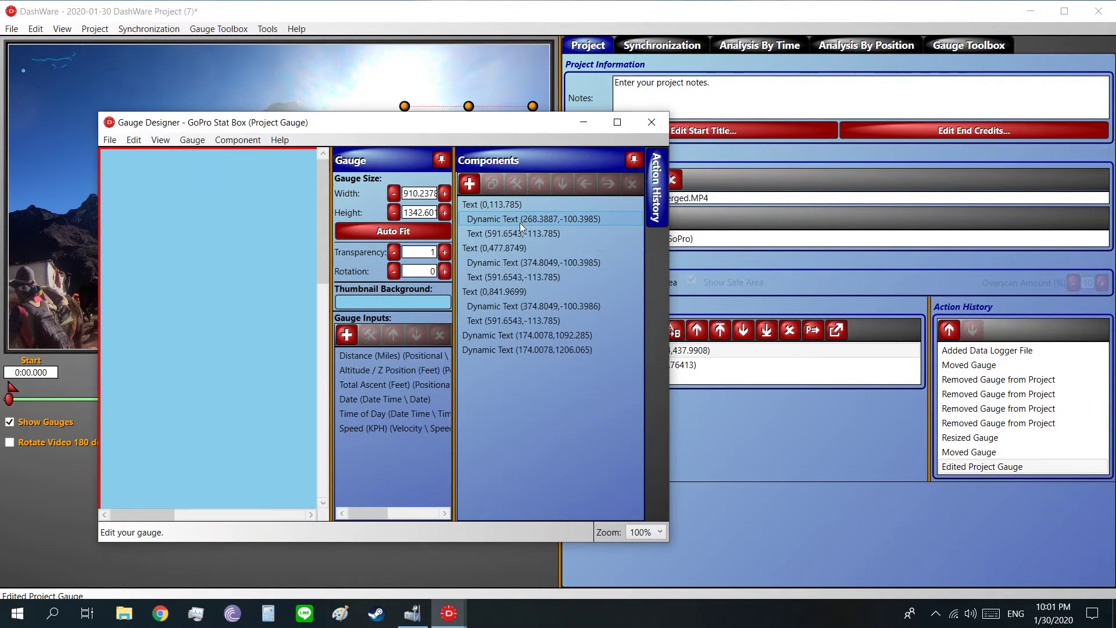
pyautogui.doubleClick(523, 308)
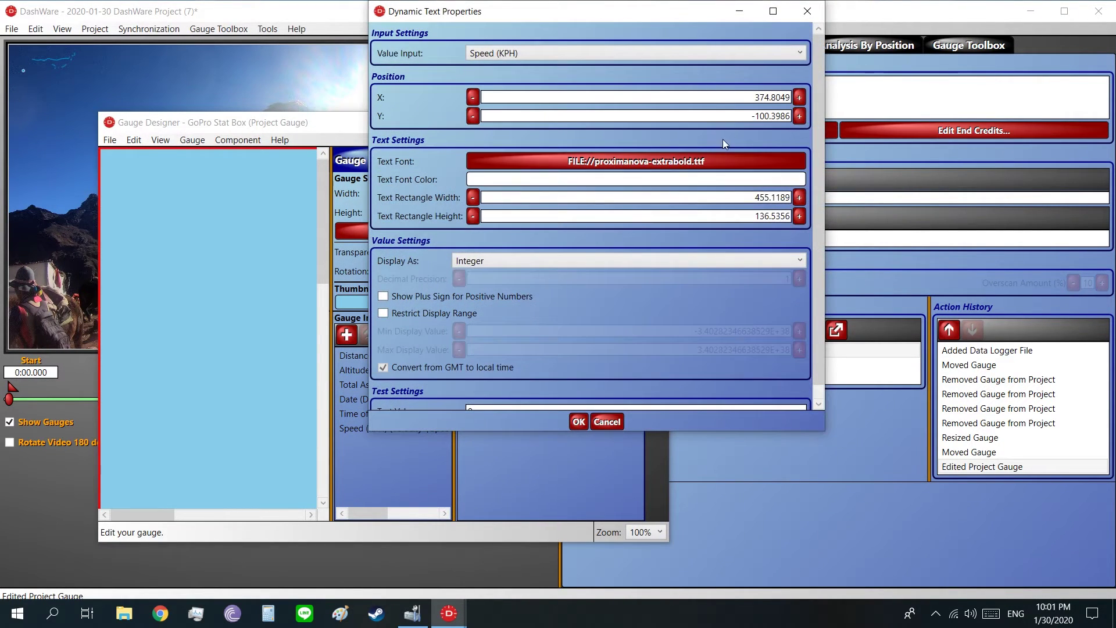
pyautogui.moveTo(752, 97); pyautogui.dragTo(783, 97)
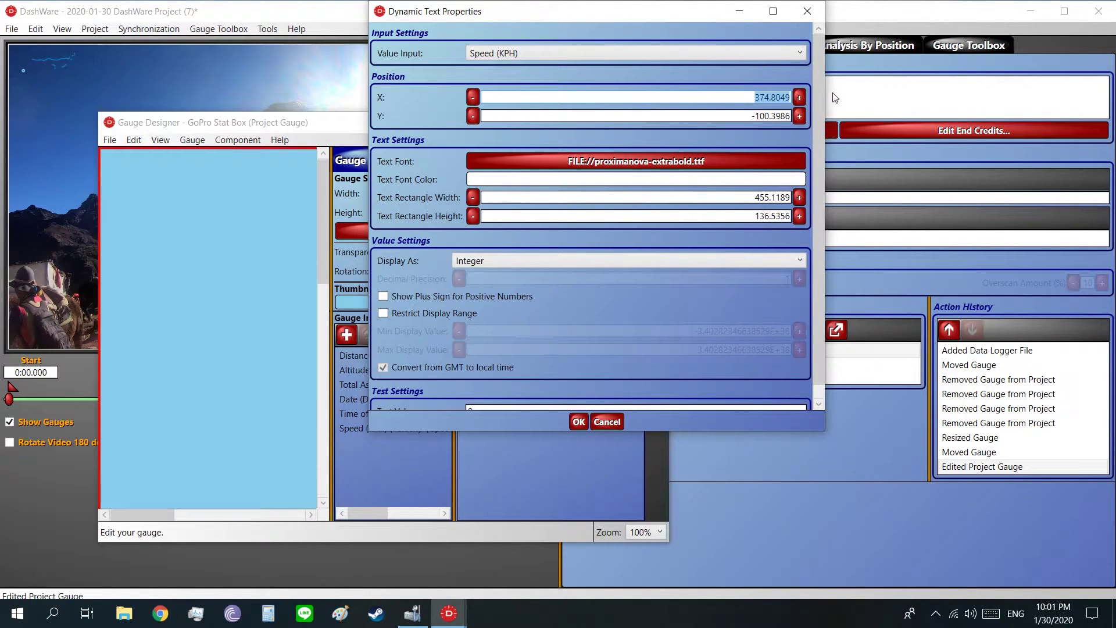
pyautogui.write('200')
pyautogui.click(579, 421)
pyautogui.click(653, 123)
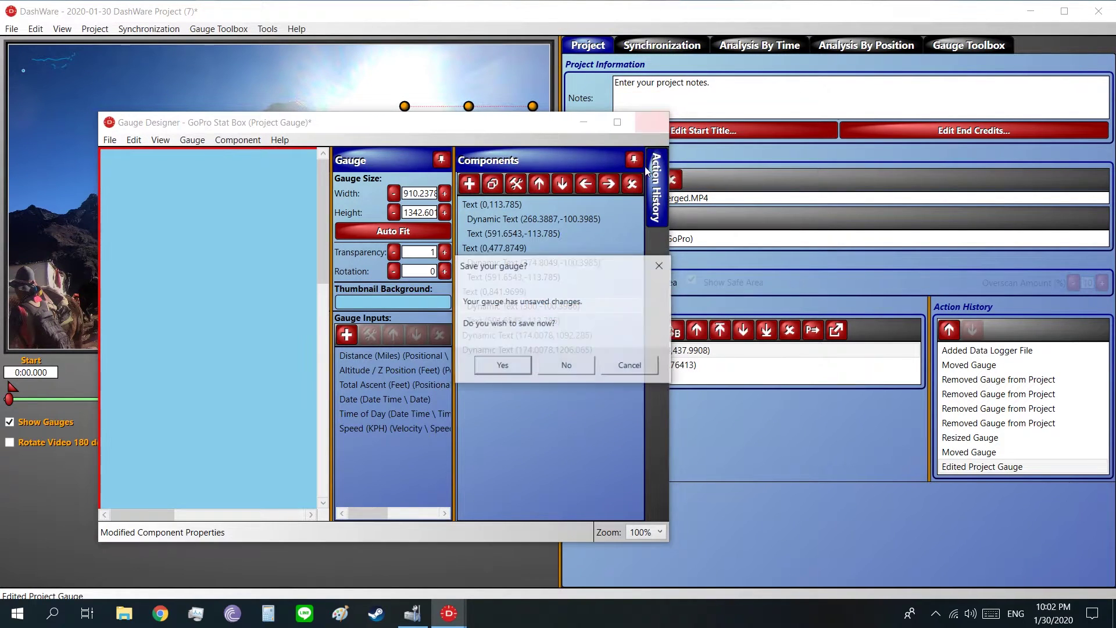
pyautogui.click(521, 375)
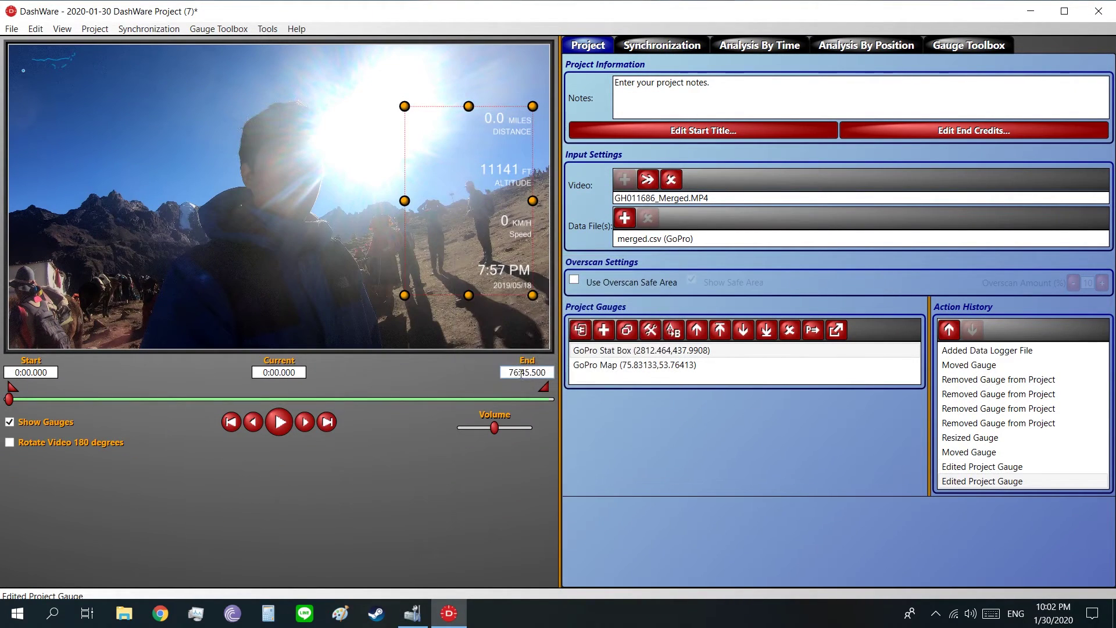
# Reopen the GoPro Stat Box and delete the distance label together with its value and unit texts
pyautogui.doubleClick(511, 176)
pyautogui.click(514, 206)
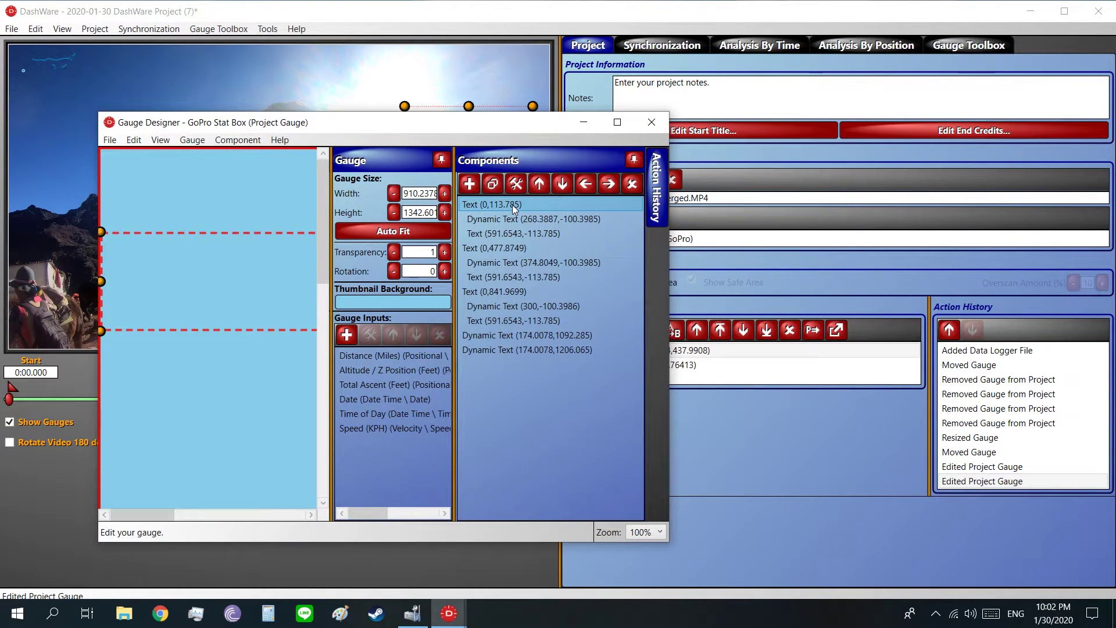
pyautogui.press('Delete')
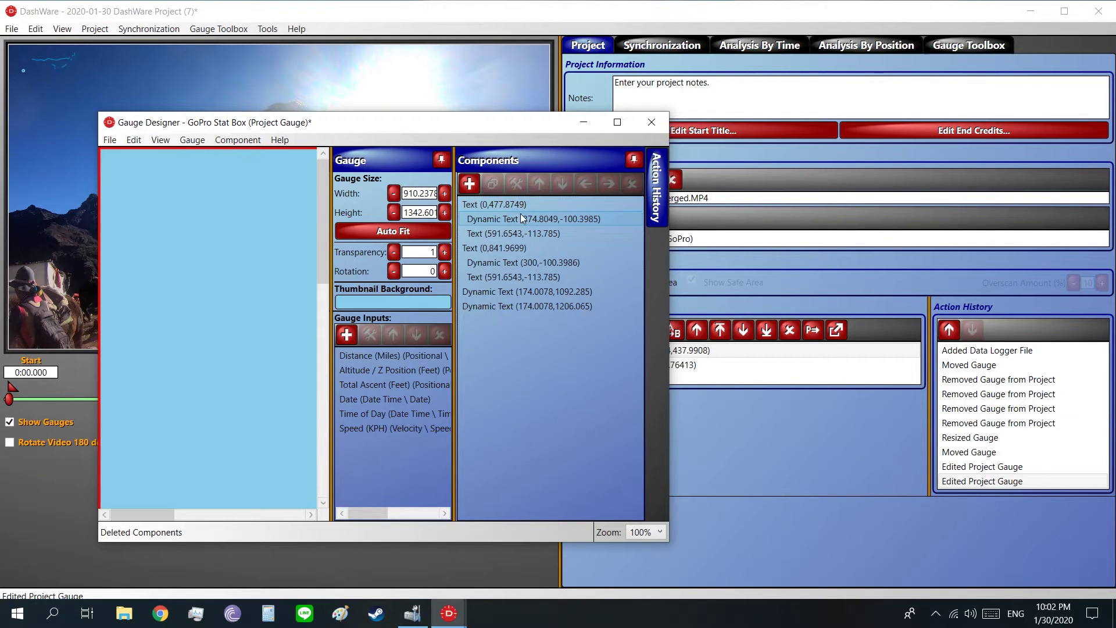
# Add a gauge input from the Positional category with the data type Altitude / Z Position (Meters)
pyautogui.click(349, 341)
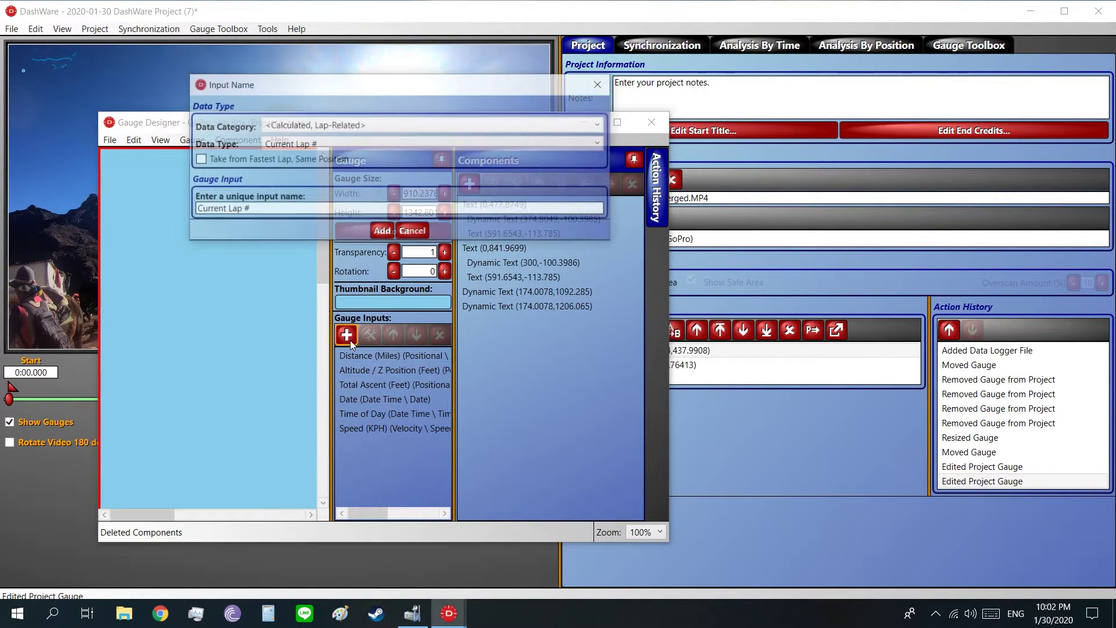
pyautogui.click(322, 126)
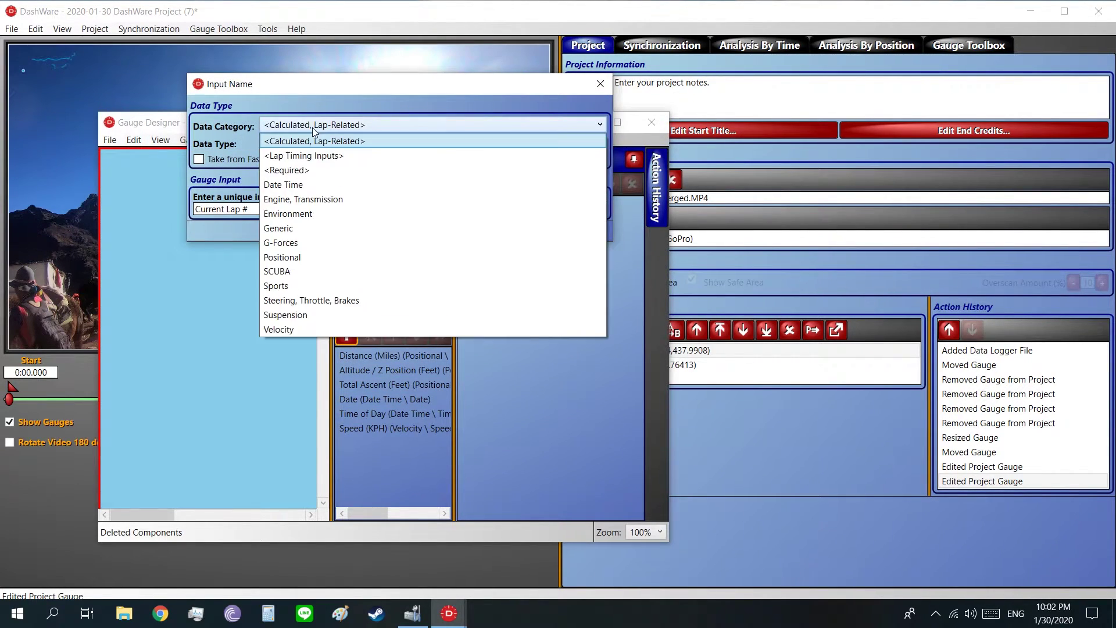
pyautogui.click(291, 256)
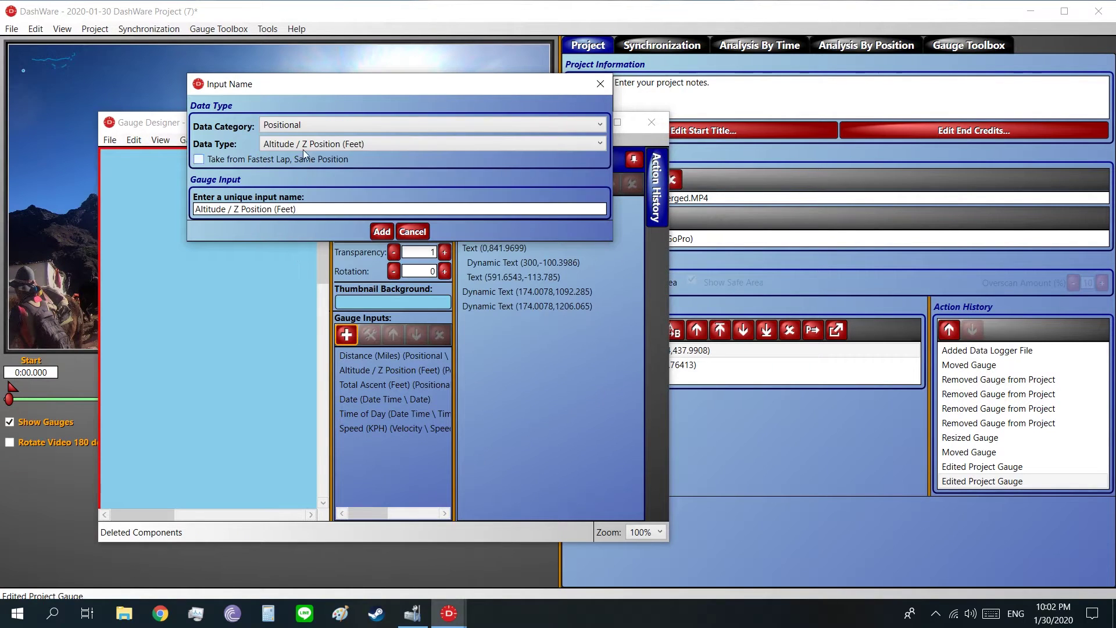
pyautogui.click(303, 144)
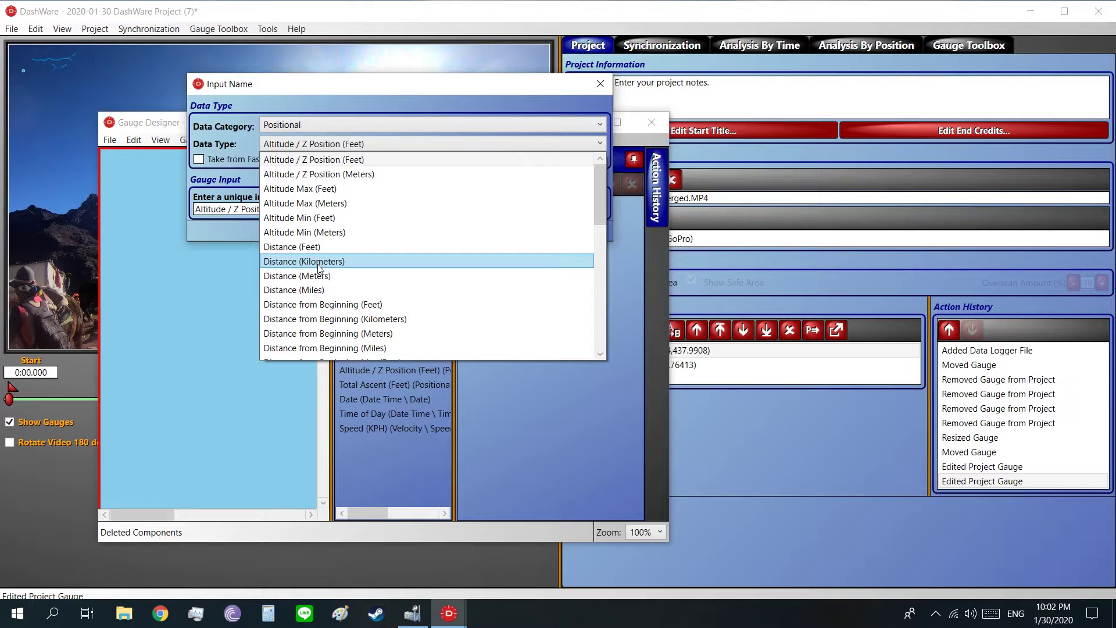
pyautogui.scroll(-4, 317, 264)
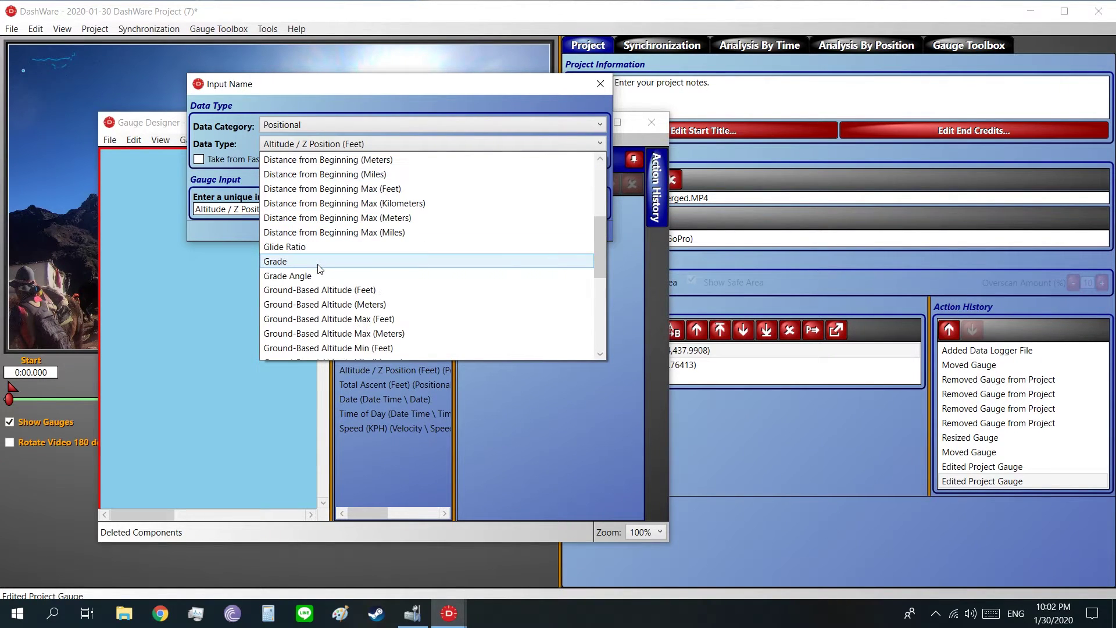
pyautogui.scroll(5, 318, 268)
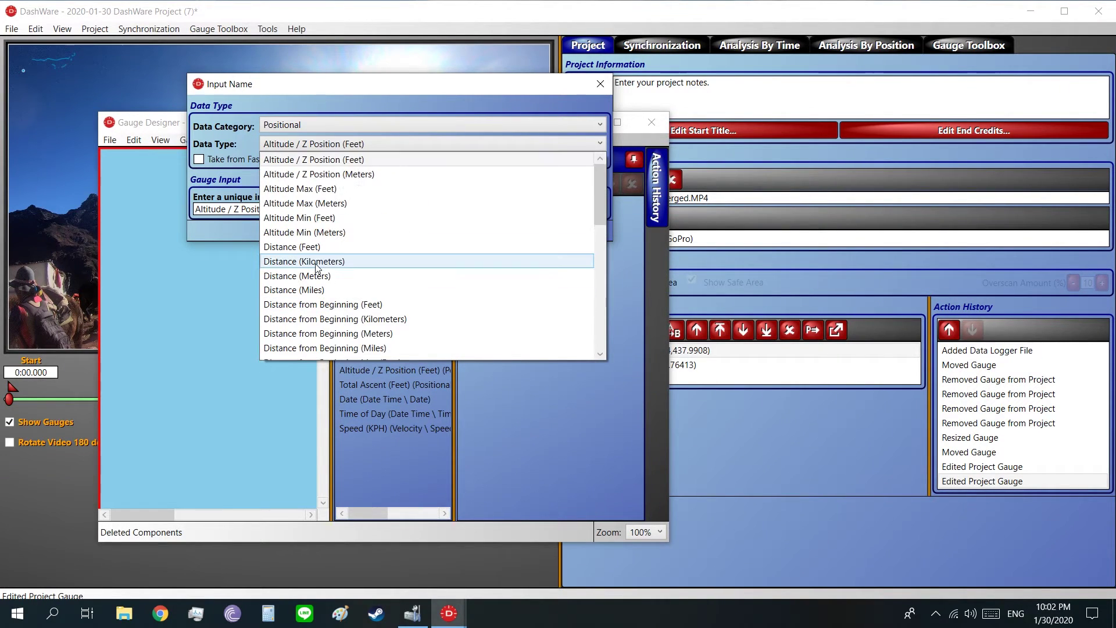
pyautogui.click(353, 174)
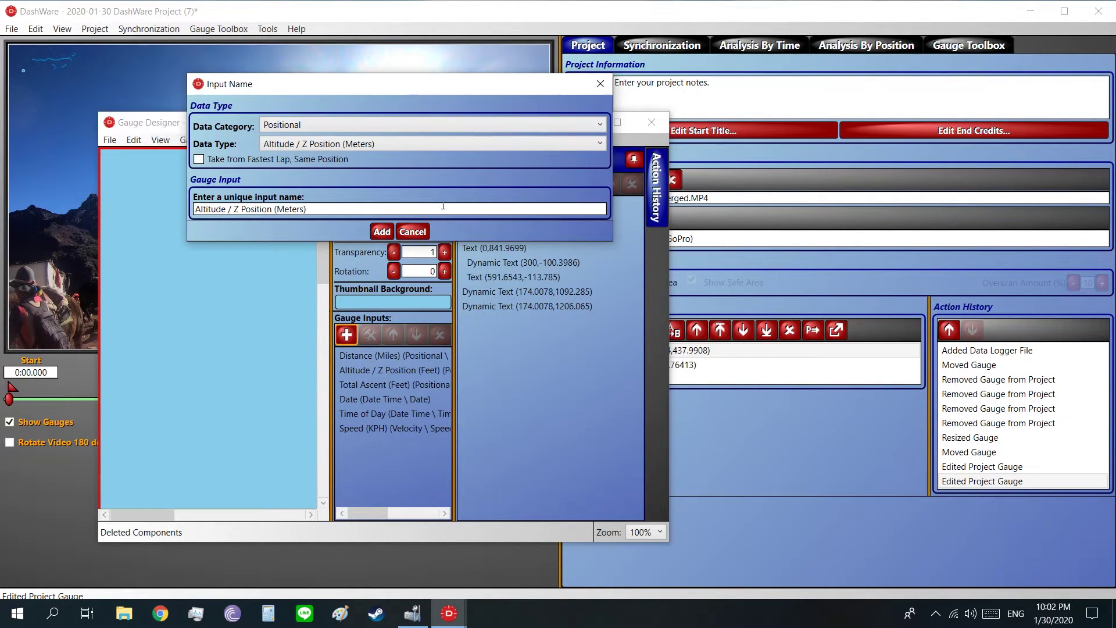
pyautogui.click(385, 234)
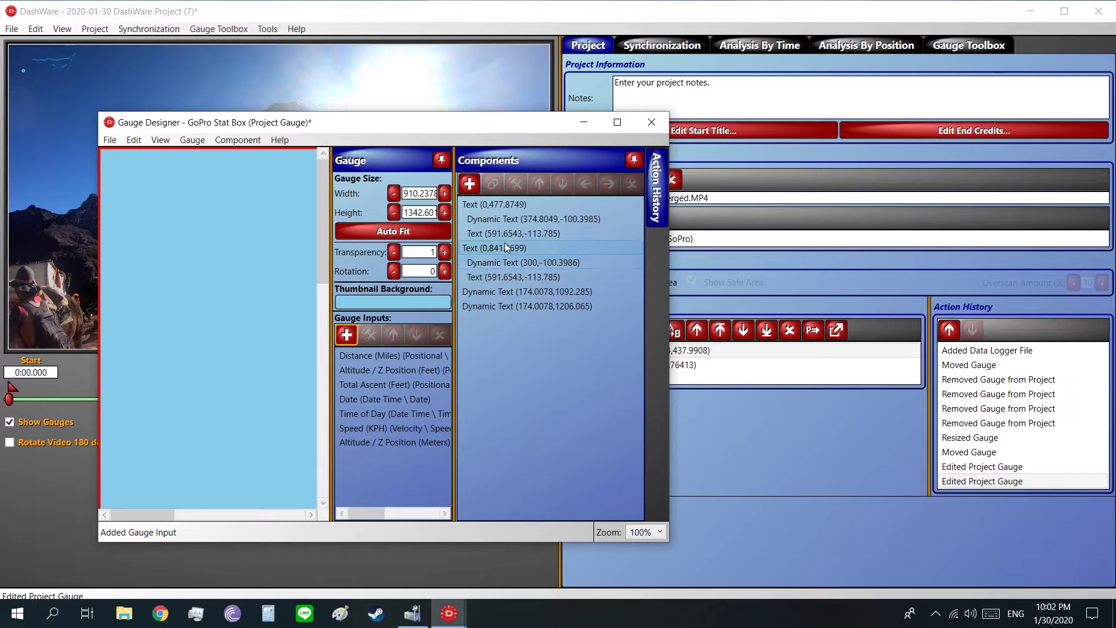
# Set the value input of the altitude dynamic text to Altitude / Z Position (Meters)
pyautogui.doubleClick(504, 220)
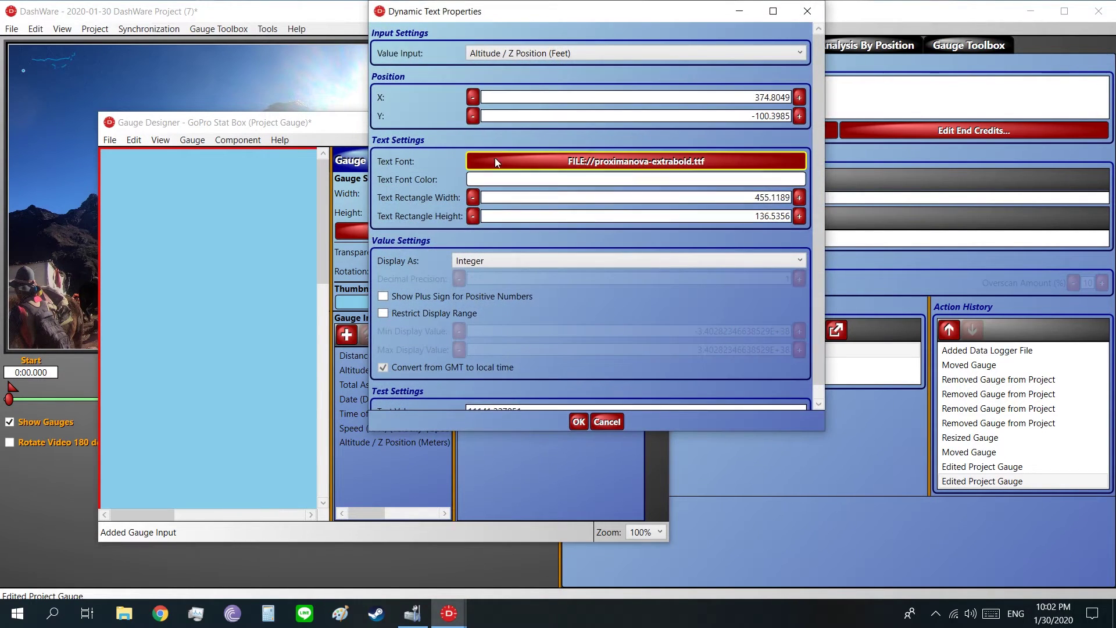
pyautogui.click(542, 53)
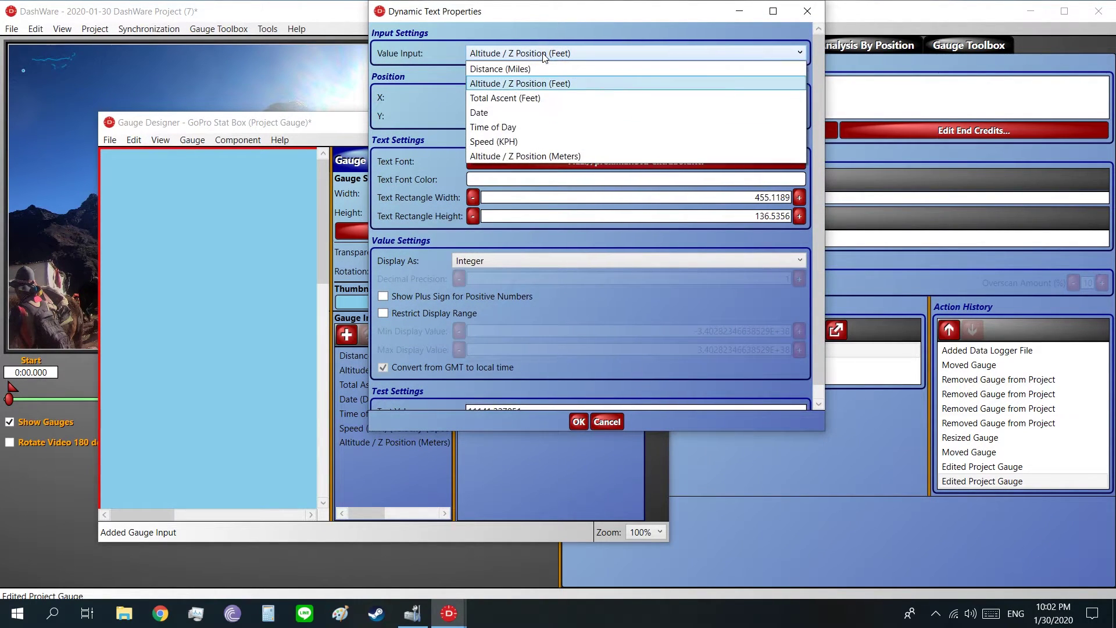
pyautogui.click(514, 155)
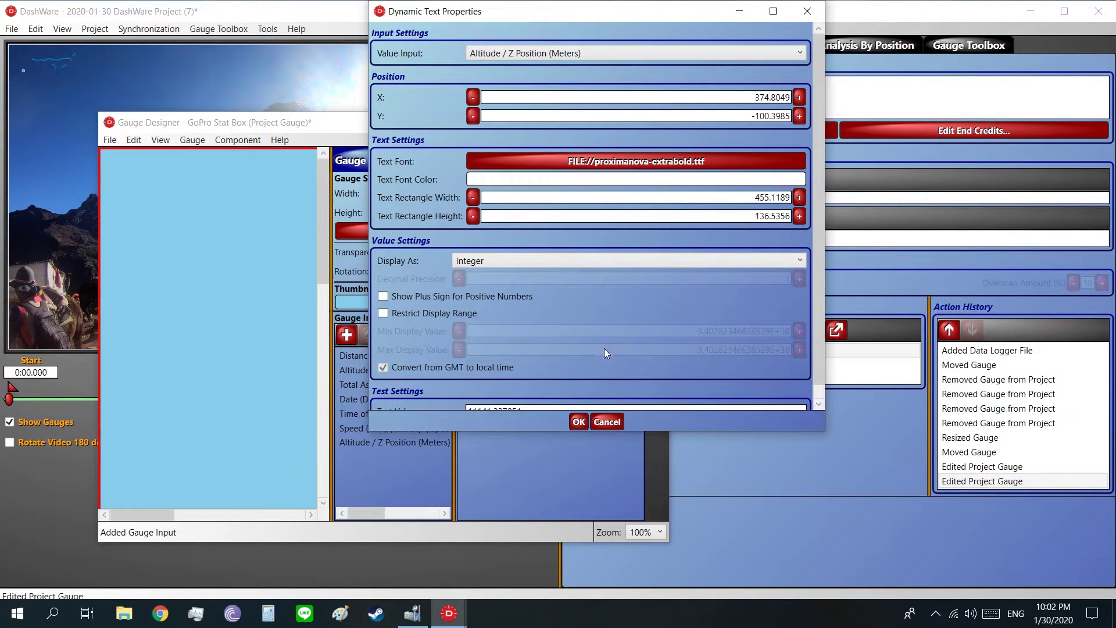
pyautogui.click(578, 422)
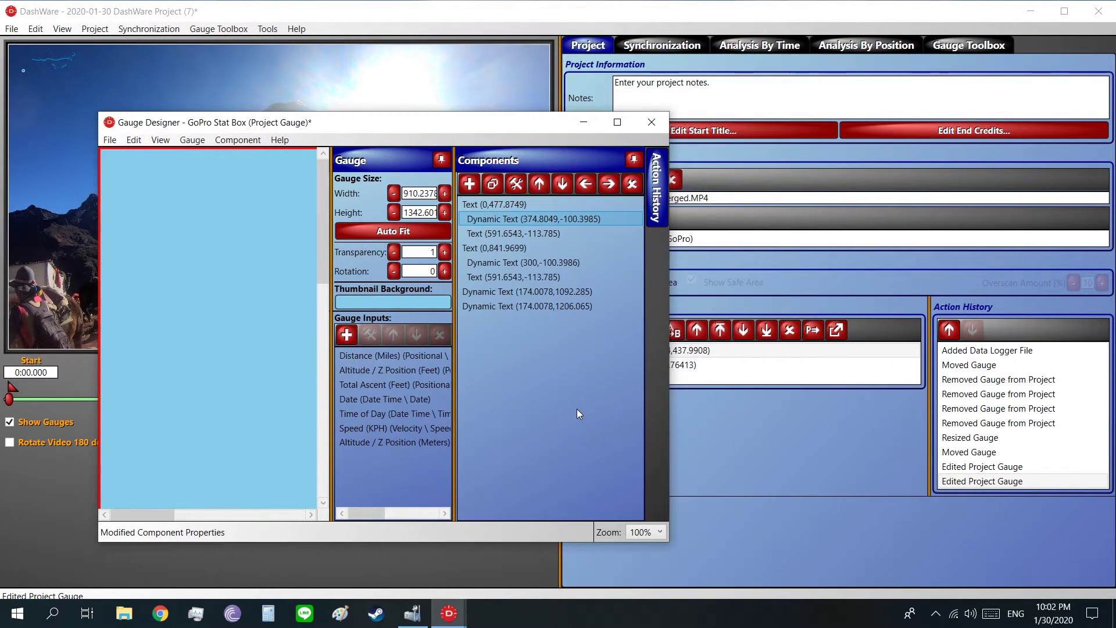
# Change the altitude value's unit text to M, then close the gauge and save its changes
pyautogui.doubleClick(531, 232)
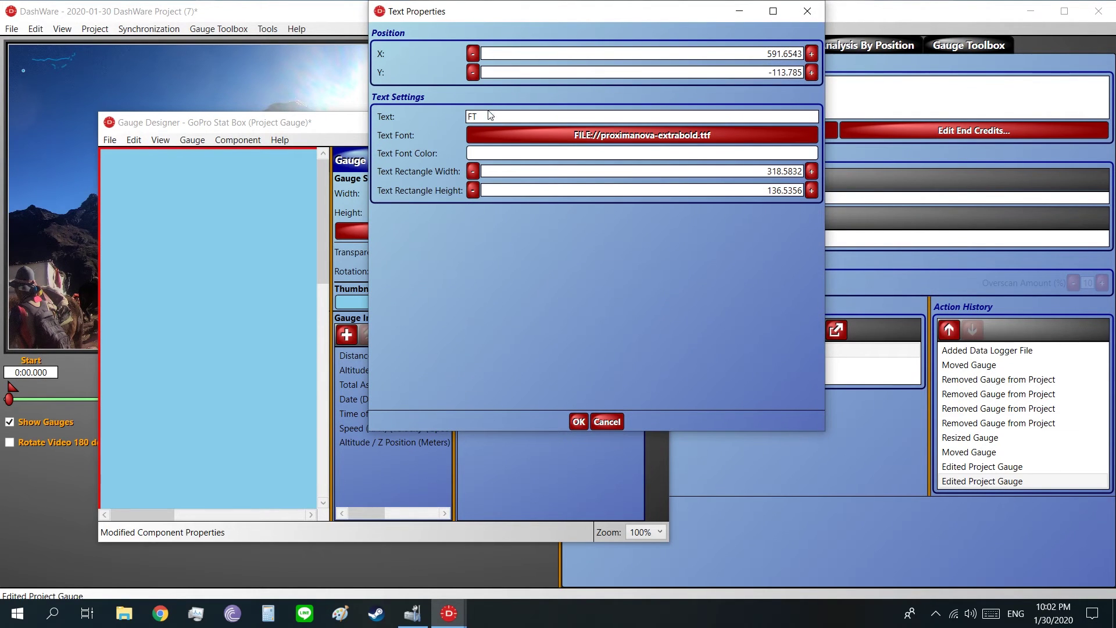
pyautogui.doubleClick(489, 117)
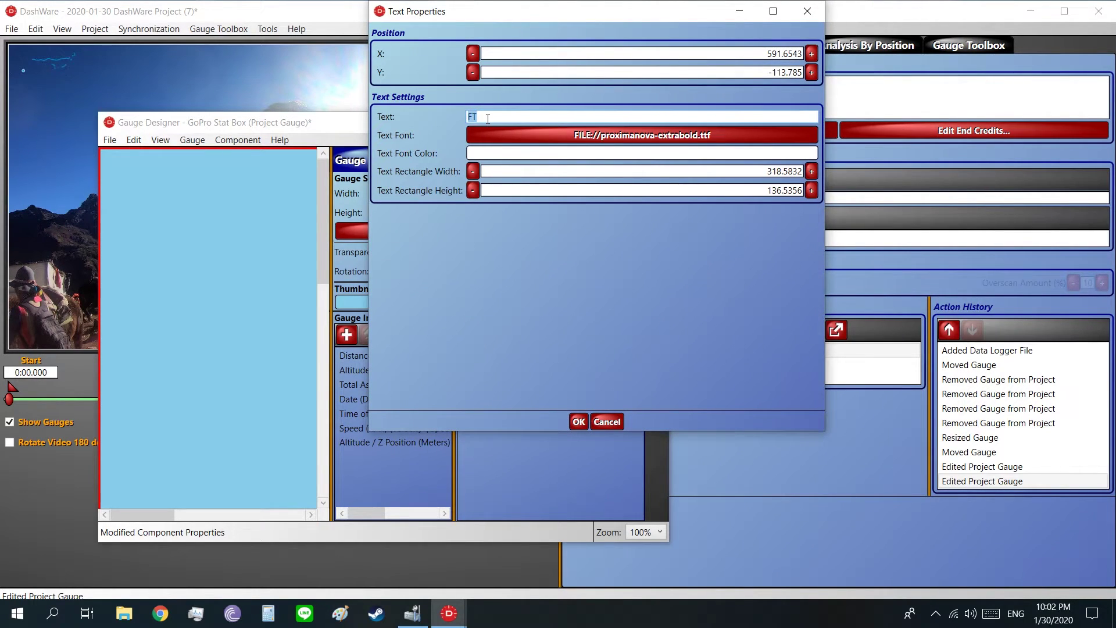
pyautogui.write('M')
pyautogui.click(578, 421)
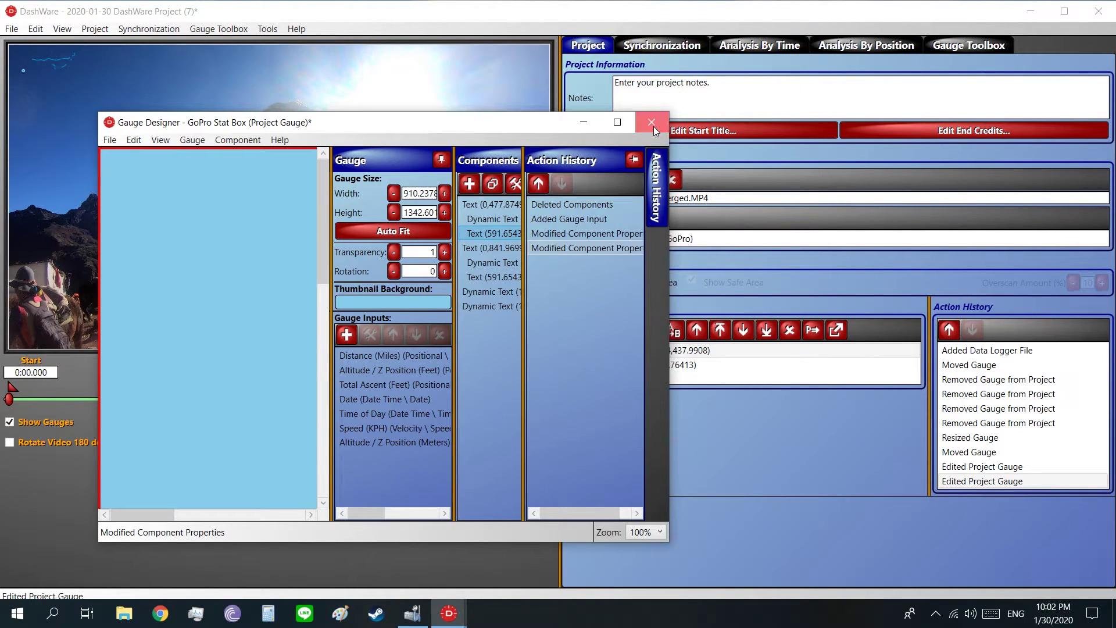
pyautogui.click(652, 123)
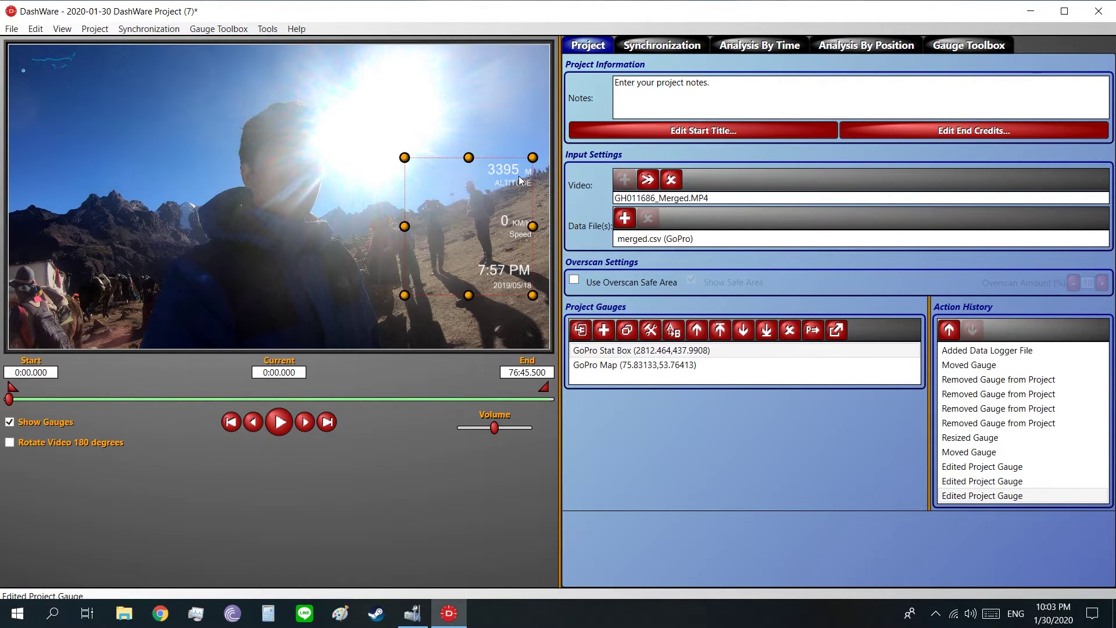
# Reopen the stat box, change the altitude unit text to Meters, and save the gauge
pyautogui.doubleClick(519, 176)
pyautogui.click(515, 231)
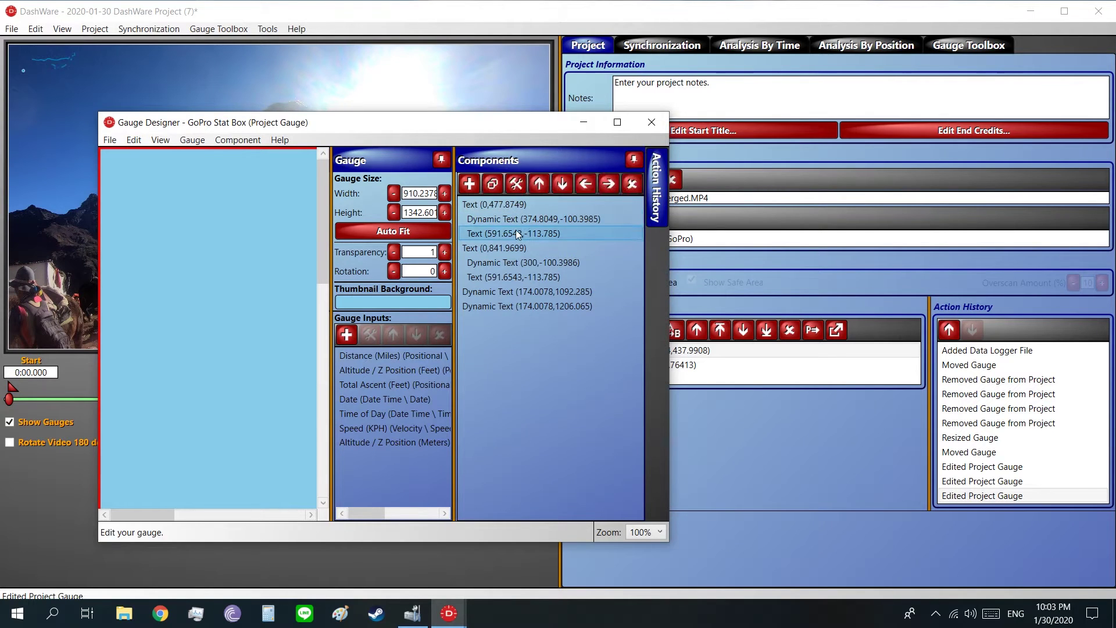
pyautogui.doubleClick(515, 233)
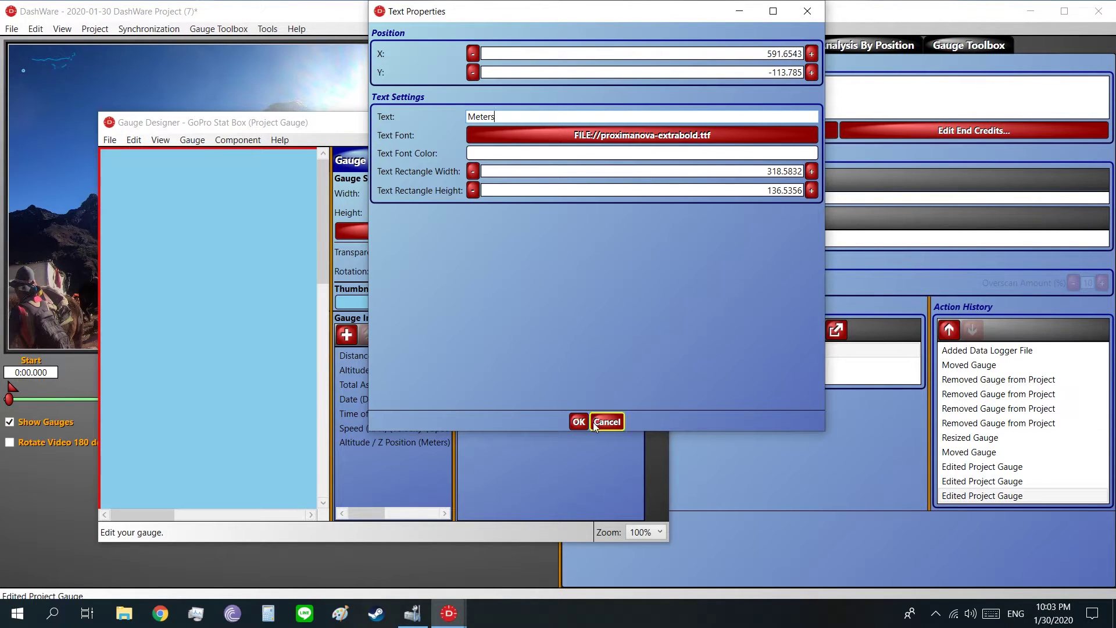
pyautogui.click(579, 423)
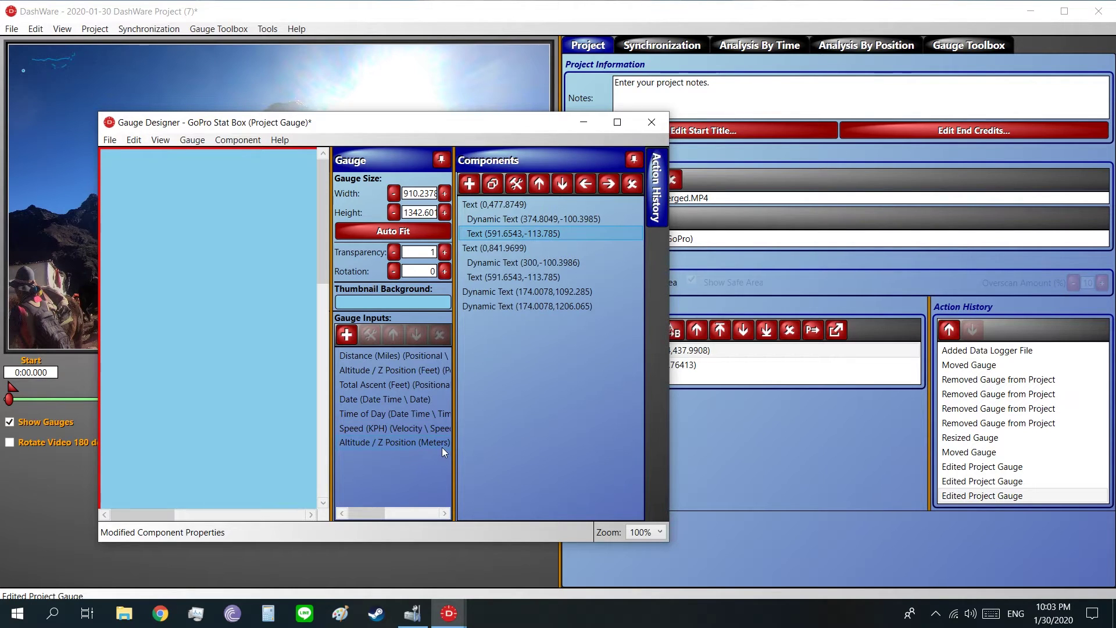
pyautogui.click(652, 122)
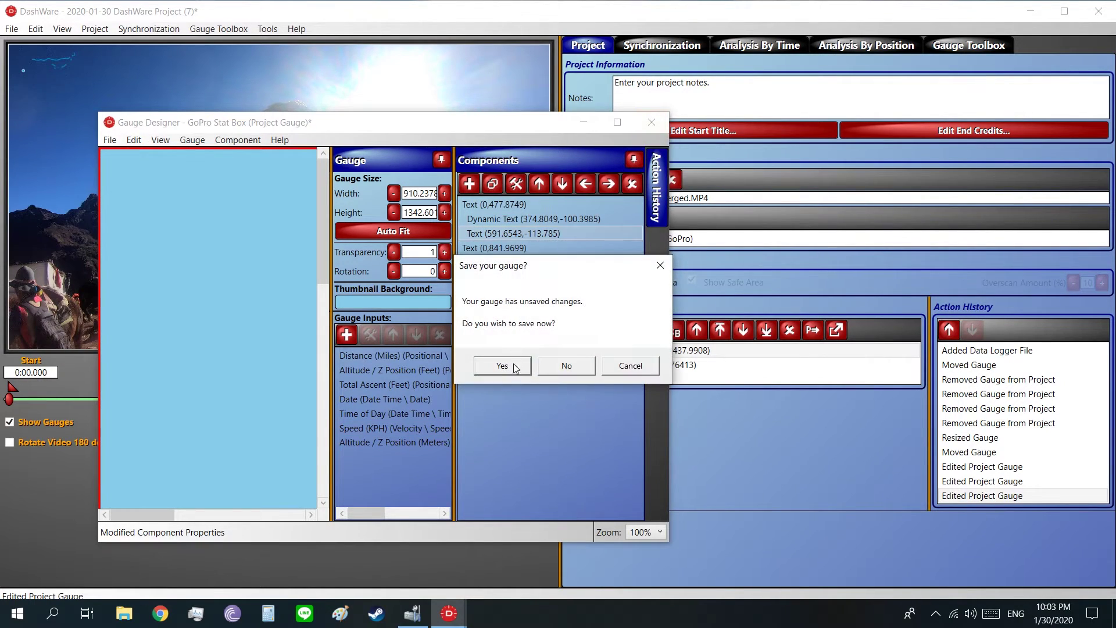
pyautogui.click(515, 364)
# Reopen the stat box, set the altitude value's dynamic text X position to 300, and save the gauge
pyautogui.doubleClick(518, 179)
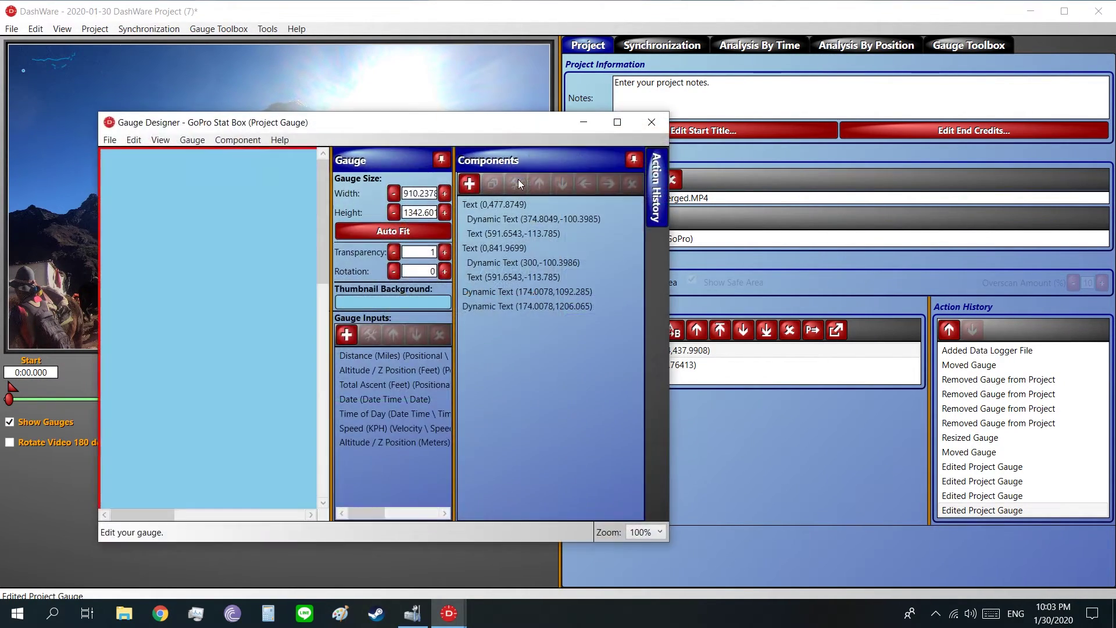
pyautogui.doubleClick(528, 221)
pyautogui.doubleClick(756, 97)
pyautogui.write('300')
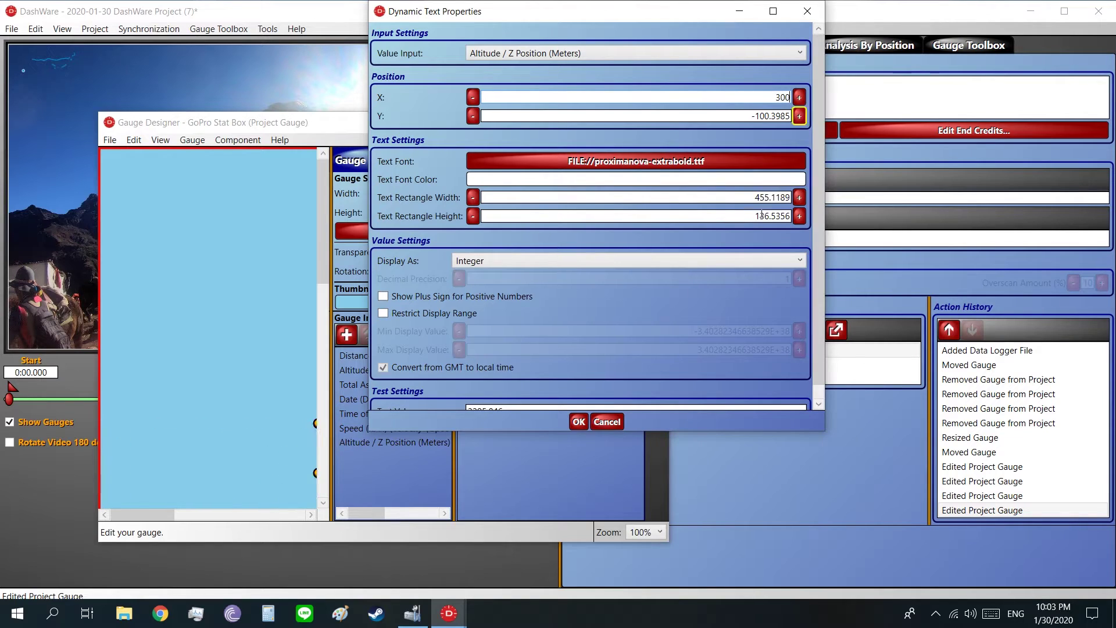
pyautogui.click(579, 422)
pyautogui.click(651, 122)
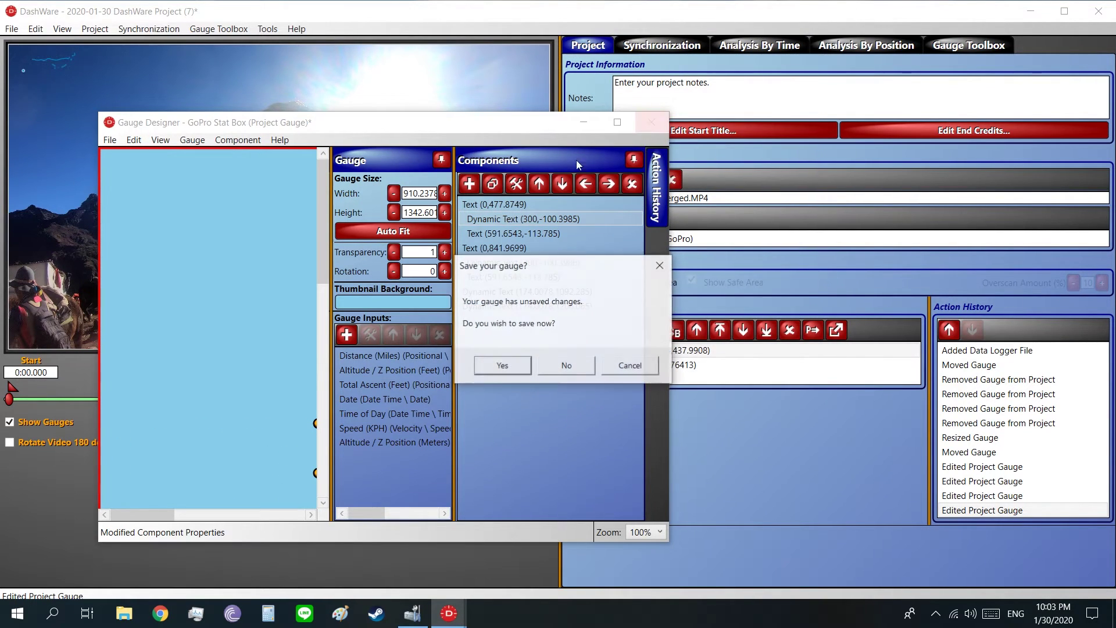
pyautogui.click(501, 367)
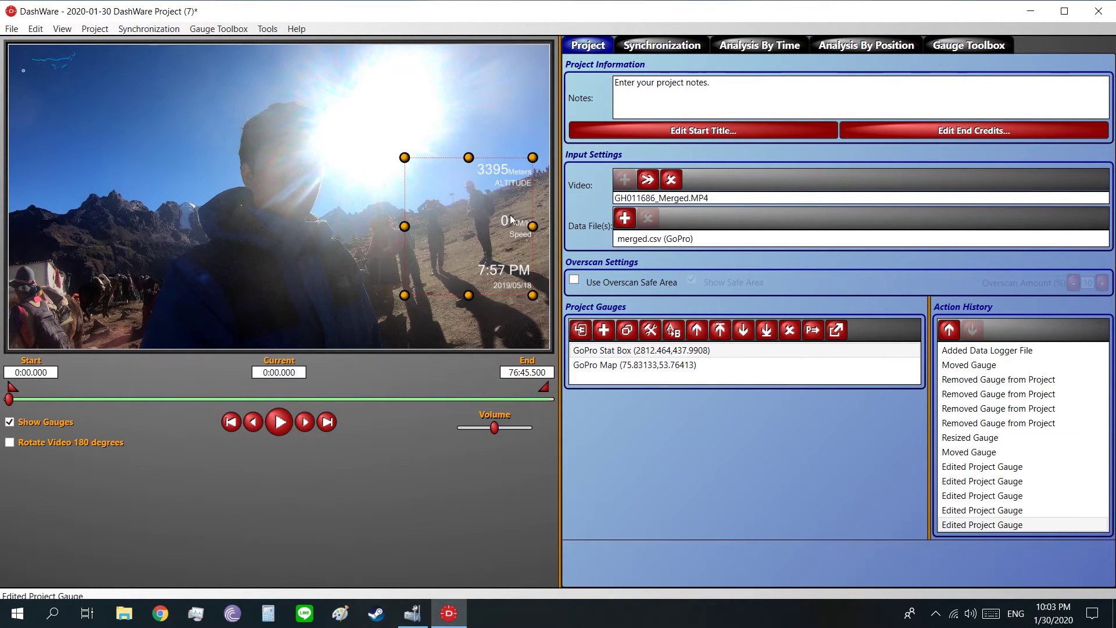
# Set the altitude value's dynamic text X position to 280 in the stat box and save the gauge
pyautogui.doubleClick(512, 174)
pyautogui.doubleClick(553, 220)
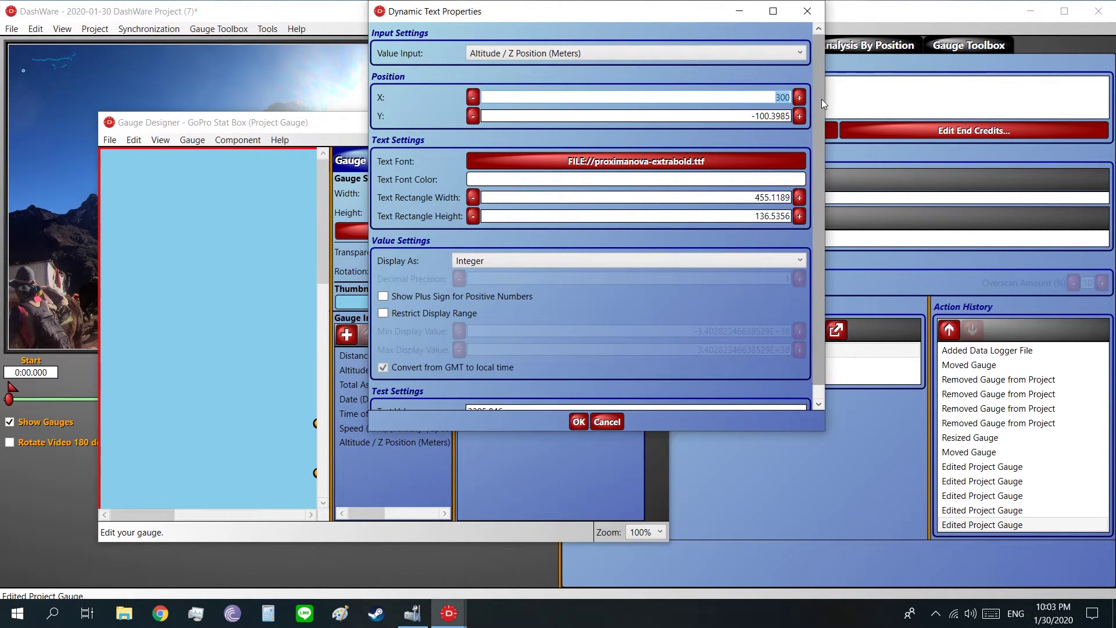
pyautogui.write('280')
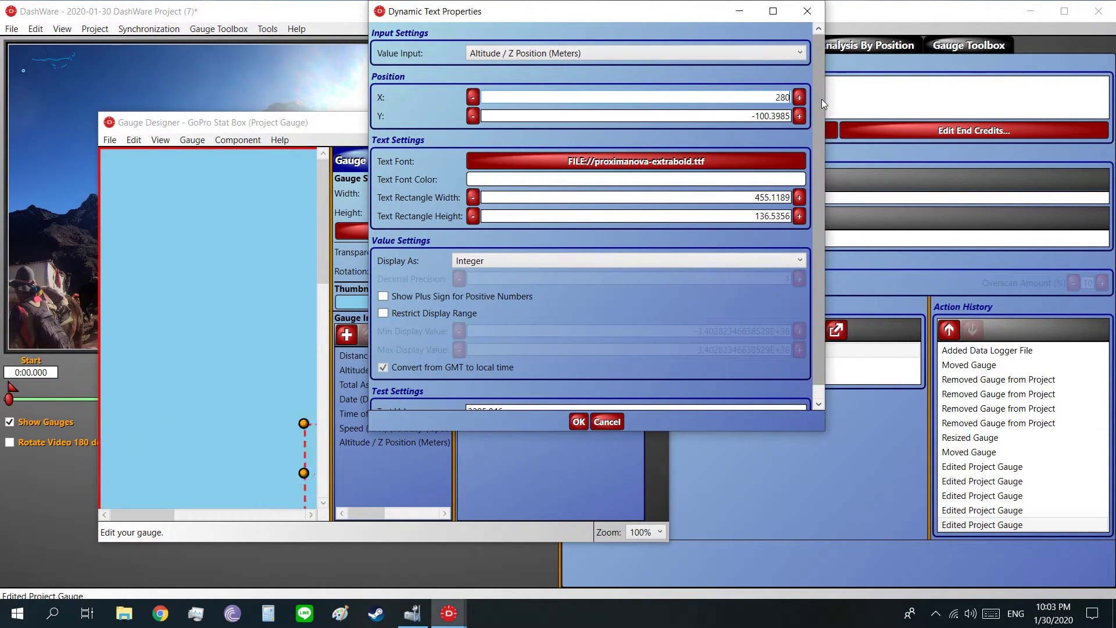
pyautogui.click(578, 422)
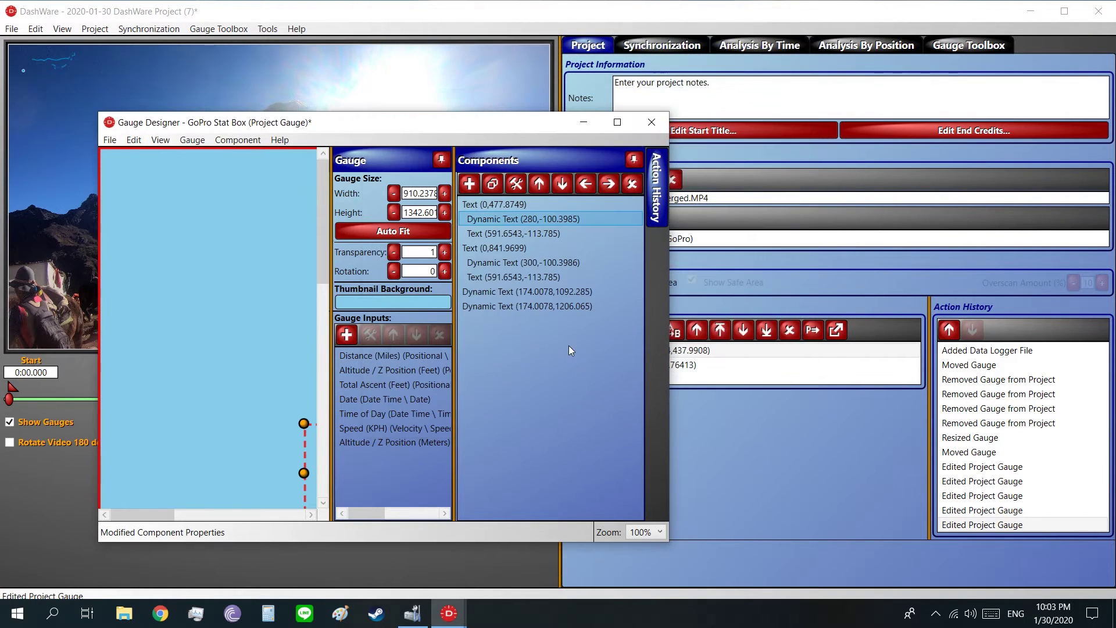
pyautogui.click(652, 122)
pyautogui.click(494, 365)
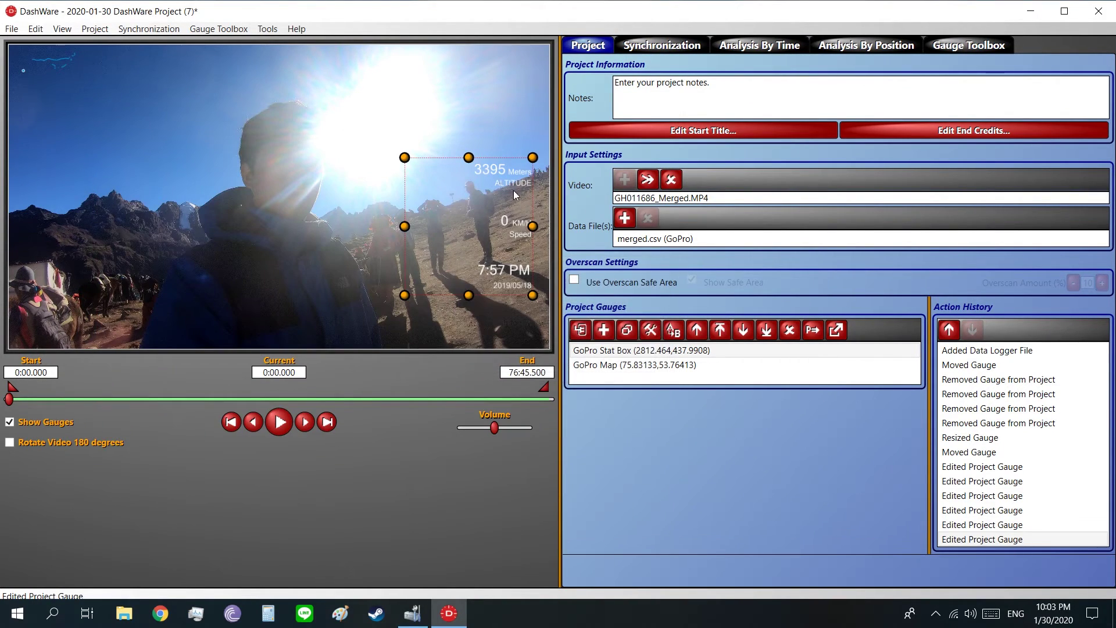
# Move the GoPro Map gauge to about (113, 1016) in the lower-left part of the video and enlarge it, then deselect it
pyautogui.moveTo(9, 399)
pyautogui.mouseDown()
pyautogui.moveTo(449, 414)
pyautogui.moveTo(1, 398)
pyautogui.moveTo(501, 385)
pyautogui.moveTo(154, 379)
pyautogui.moveTo(9, 399)
pyautogui.mouseUp()
pyautogui.click(62, 68)
pyautogui.moveTo(62, 69); pyautogui.dragTo(64, 82)
pyautogui.moveTo(86, 161); pyautogui.dragTo(248, 215)
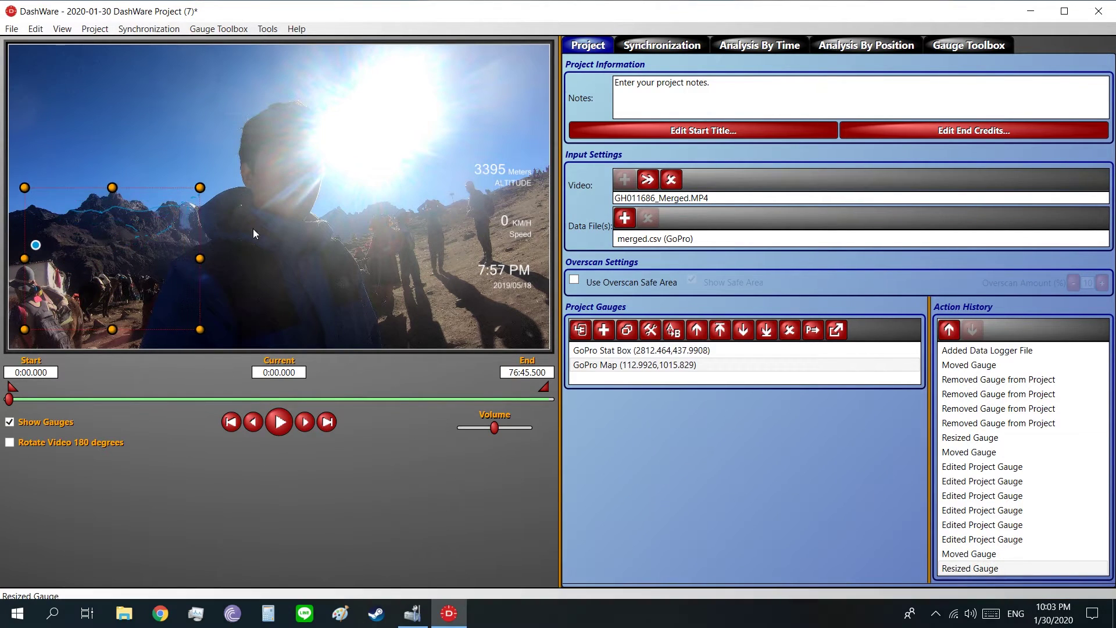
pyautogui.click(264, 247)
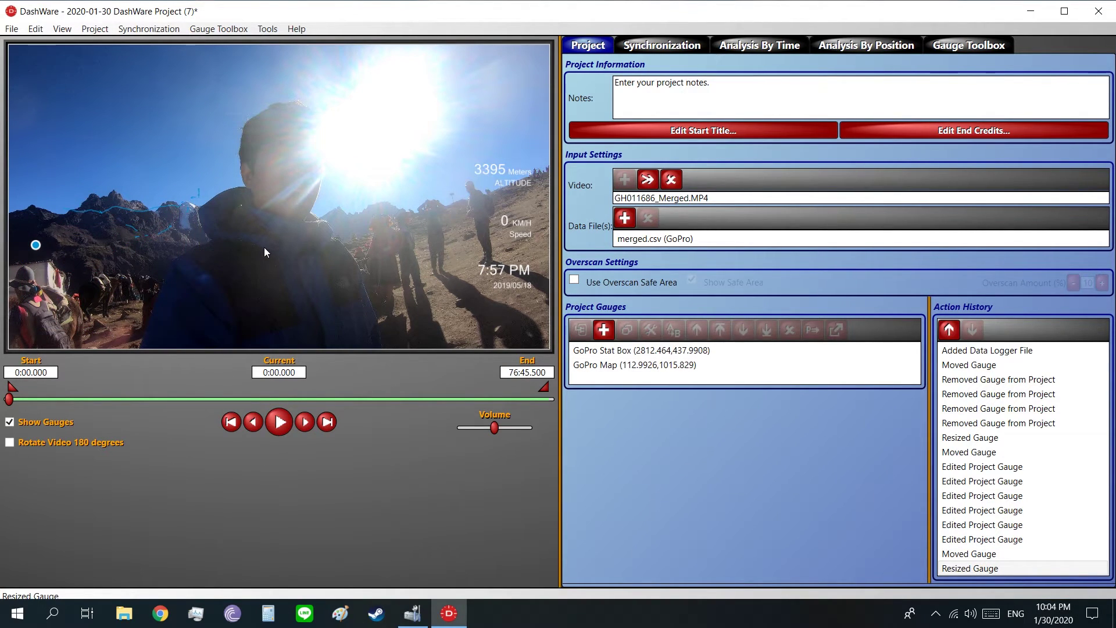
# Add the Dark GPS Info gauge with KPH speed and metric altitude from the gauge toolbox, and enlarge it over the video
pyautogui.click(972, 48)
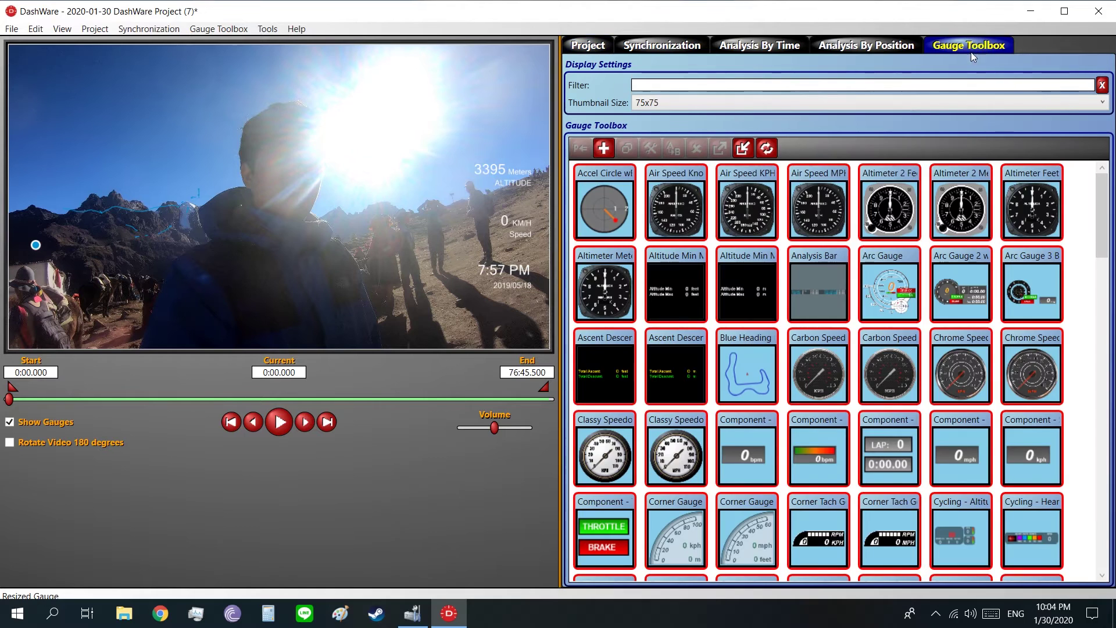
pyautogui.scroll(-5, 766, 373)
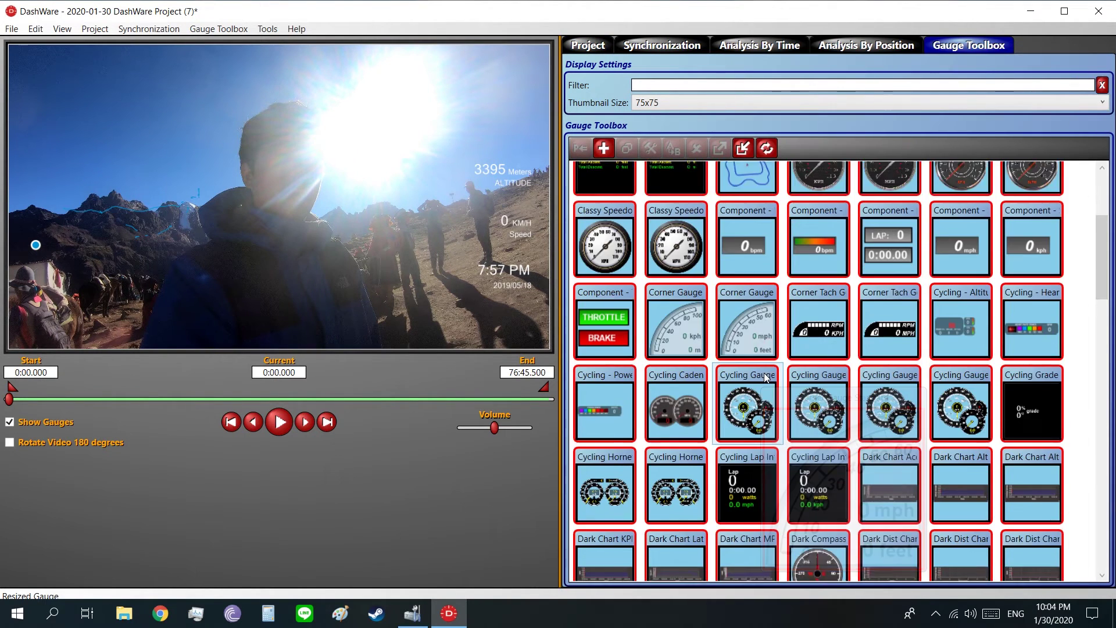
pyautogui.scroll(-2, 764, 370)
pyautogui.moveTo(839, 417)
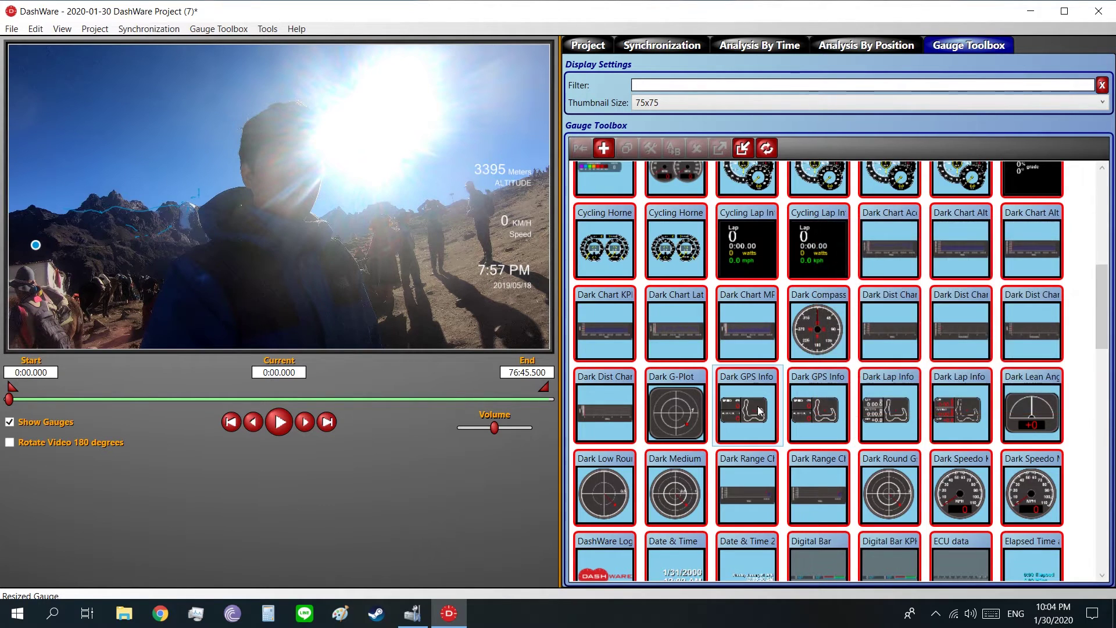
pyautogui.click(811, 415)
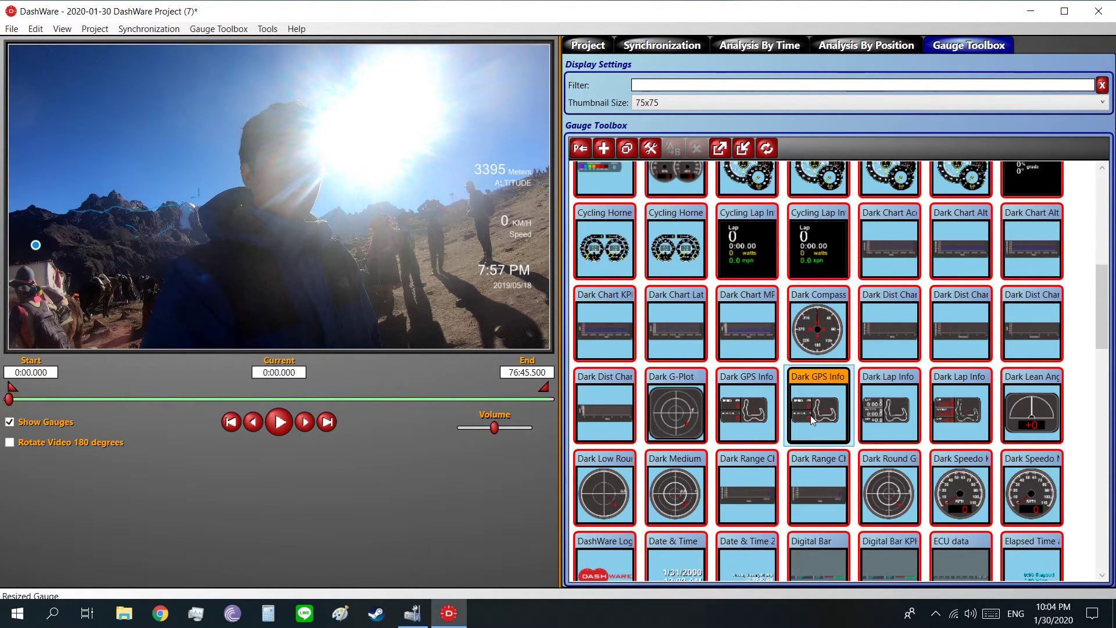
pyautogui.moveTo(93, 114); pyautogui.dragTo(107, 134)
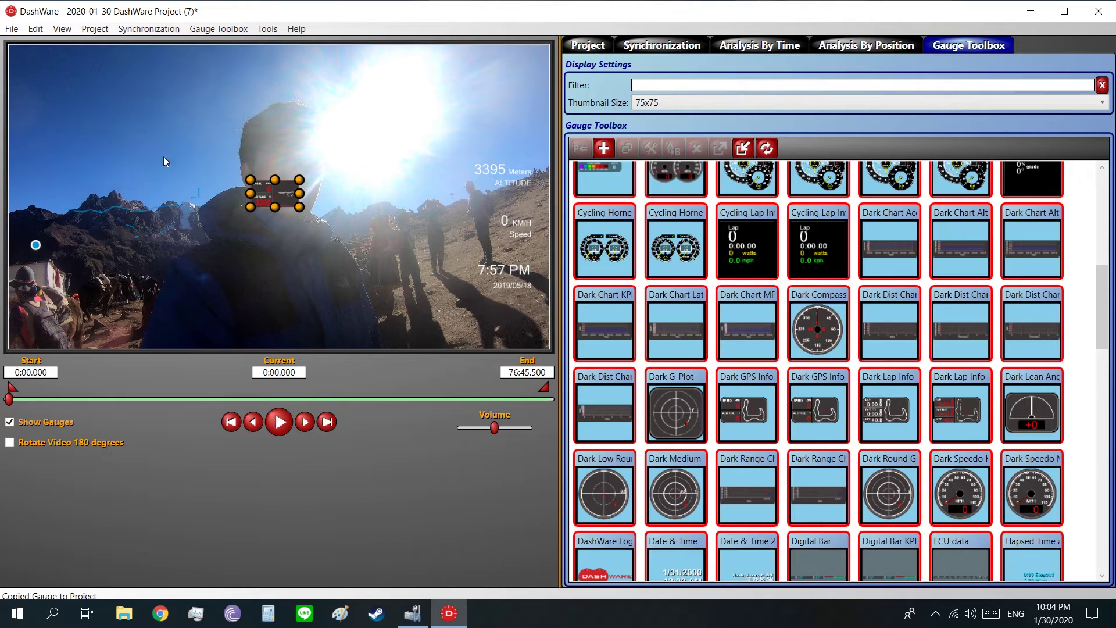
pyautogui.moveTo(250, 179); pyautogui.dragTo(100, 104)
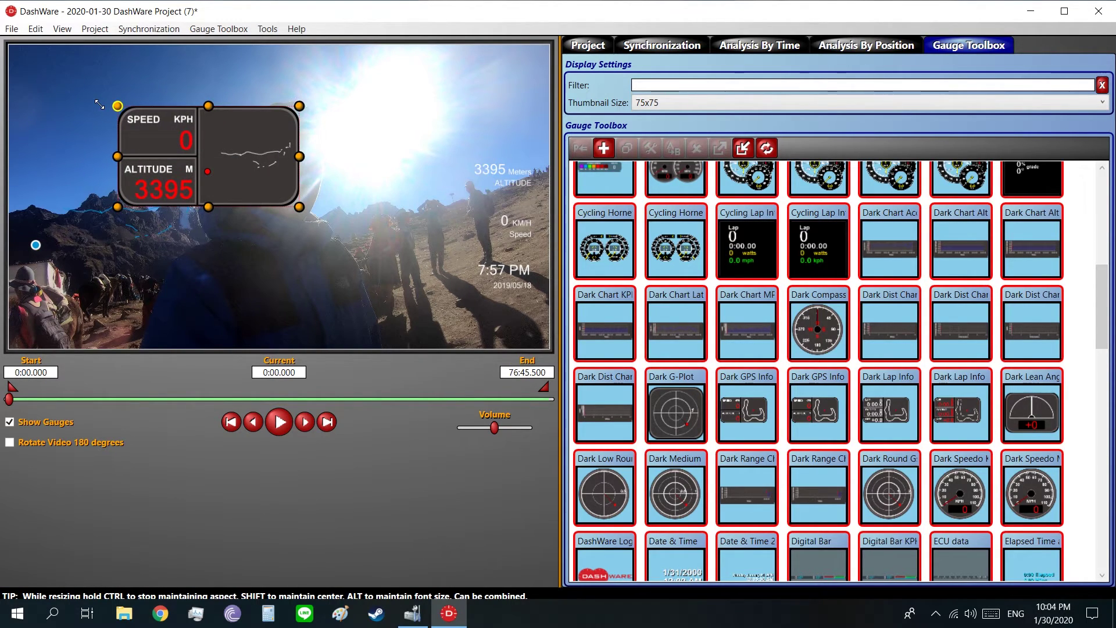
pyautogui.moveTo(100, 104); pyautogui.dragTo(99, 104)
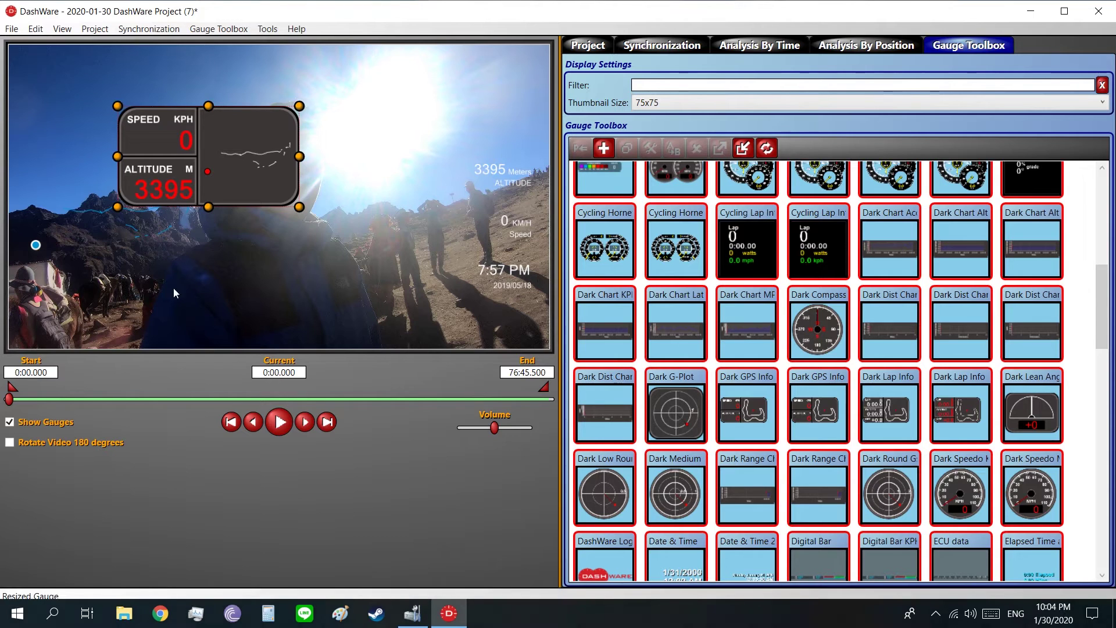
# At about 57 minutes into the video, move the Dark GPS Info gauge near the frame's centre and delete the GoPro Map gauge
pyautogui.moveTo(106, 403); pyautogui.dragTo(414, 404)
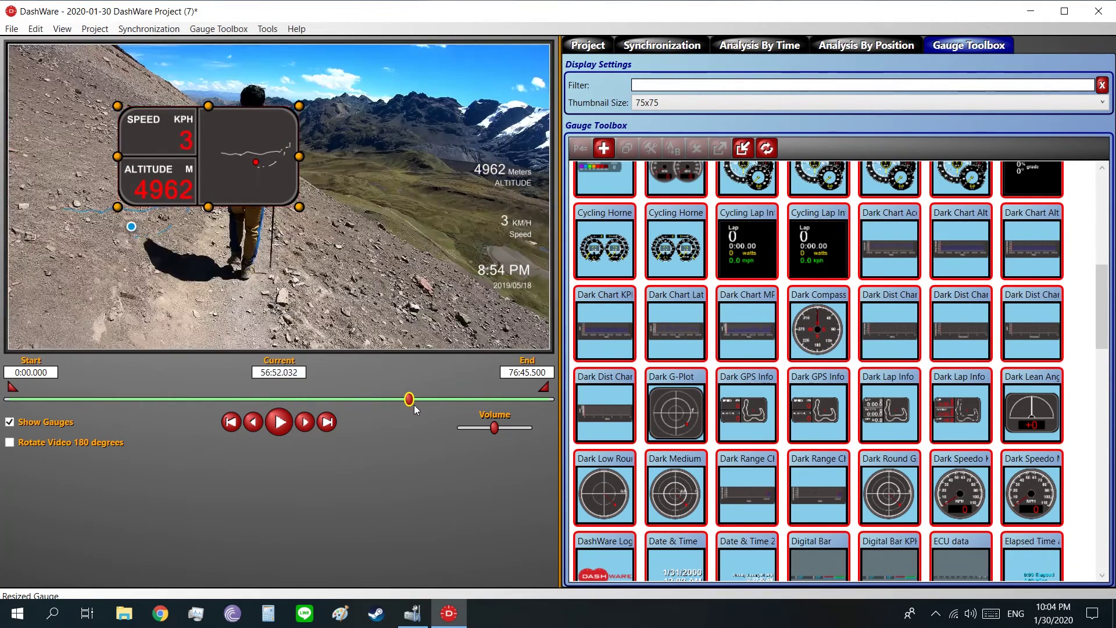
pyautogui.moveTo(218, 169); pyautogui.dragTo(341, 234)
pyautogui.click(176, 207)
pyautogui.press('Delete')
# Delete the altitude and speed text components from the GoPro Stat Box, keeping only the time and date texts, and save the gauge
pyautogui.click(514, 175)
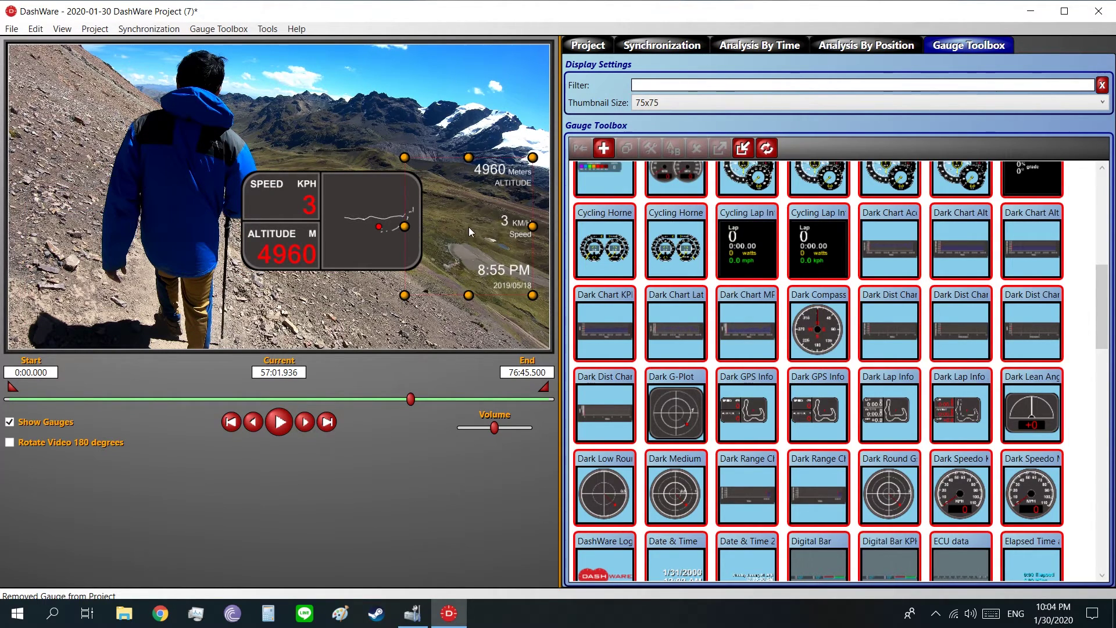
pyautogui.doubleClick(504, 187)
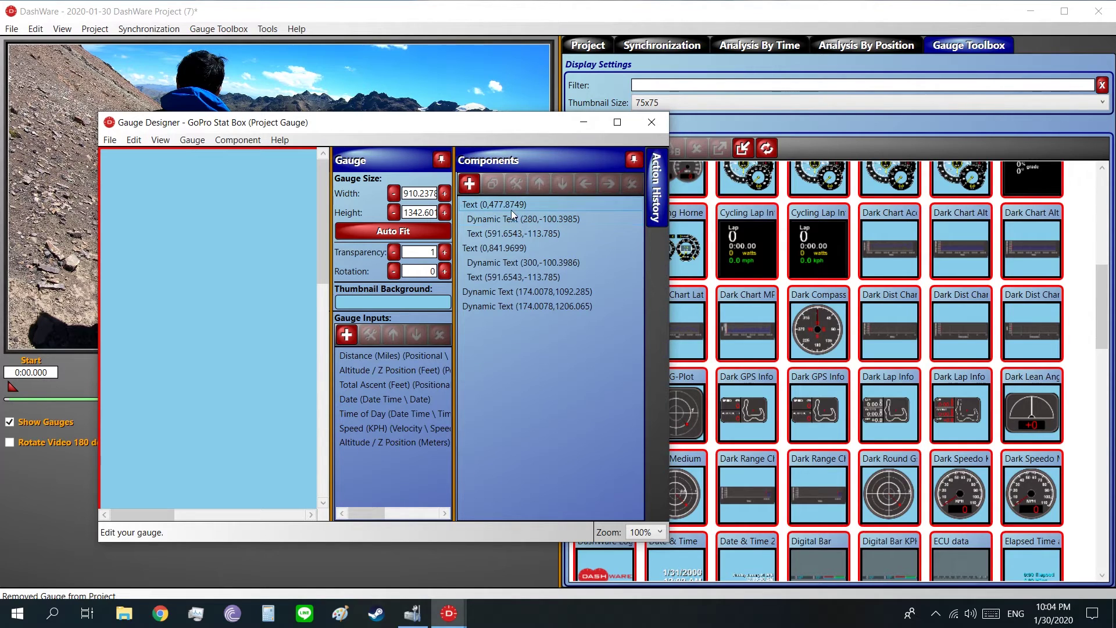
pyautogui.moveTo(453, 127); pyautogui.dragTo(625, 88)
pyautogui.click(672, 167)
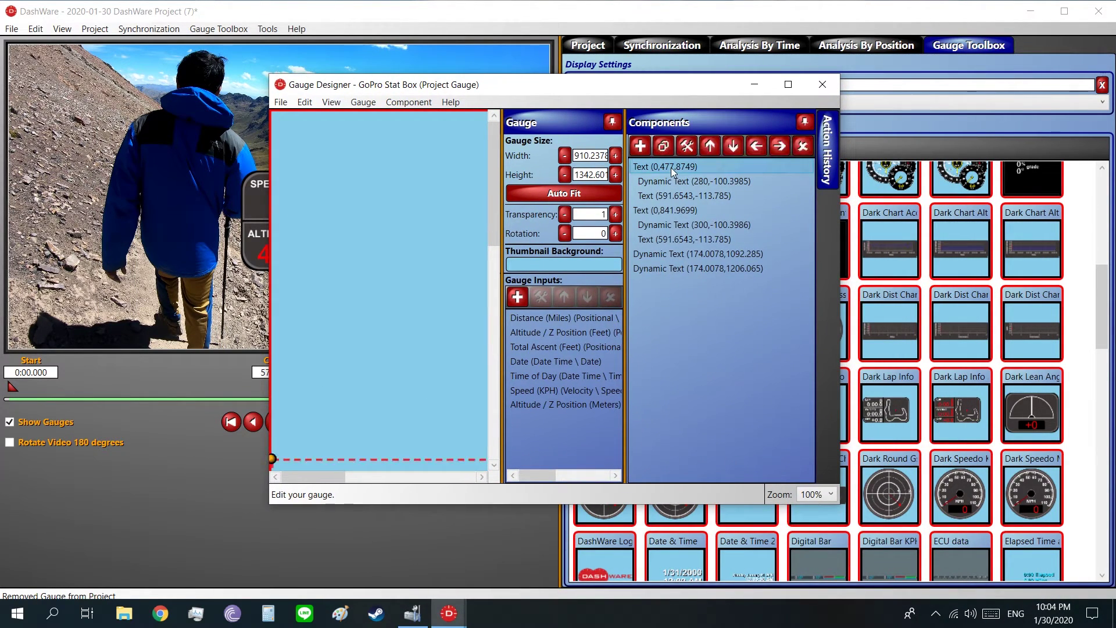
pyautogui.press('Delete')
pyautogui.moveTo(570, 90); pyautogui.dragTo(622, 116)
pyautogui.click(717, 192)
pyautogui.press('Delete')
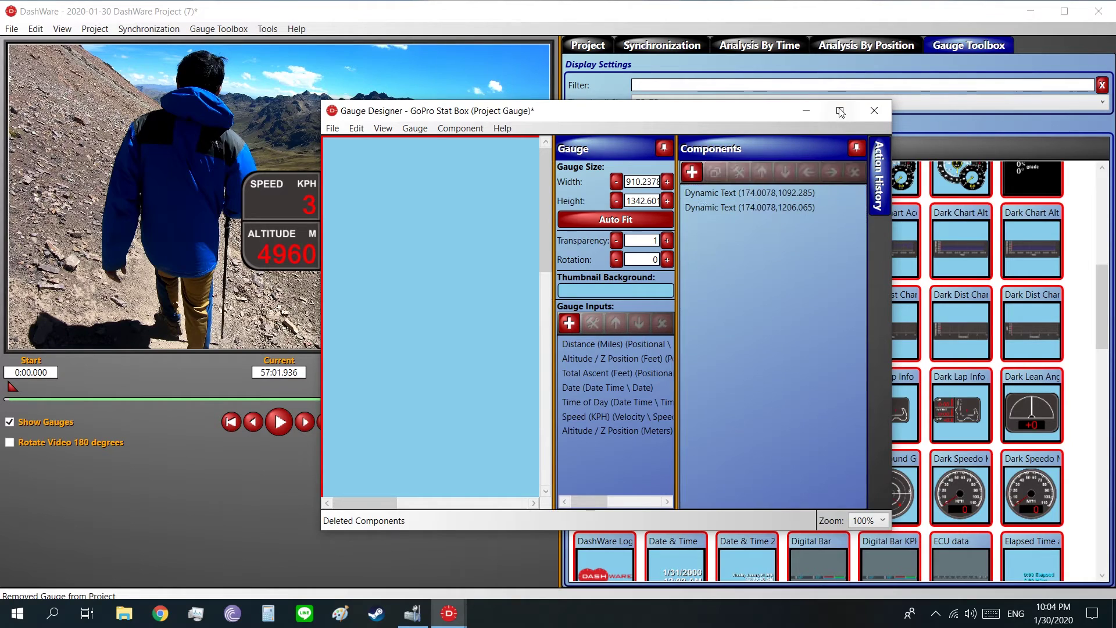
pyautogui.click(874, 110)
pyautogui.click(500, 365)
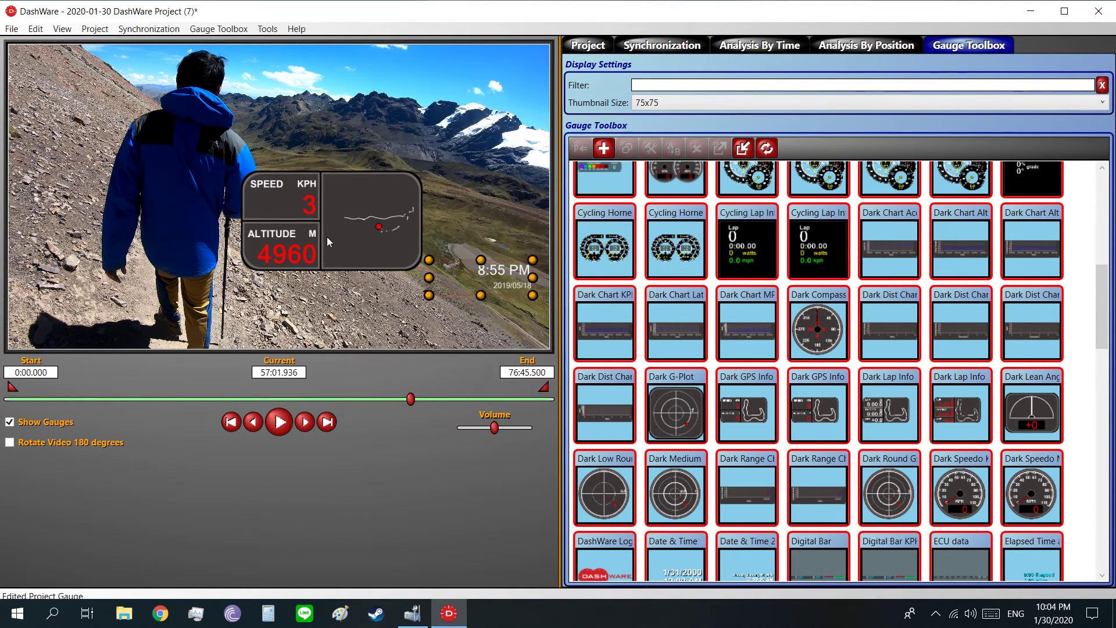
# Fit the Dark GPS Info gauge into the video's lower-right corner with the time and date box just above, and preview at about 66:26
pyautogui.moveTo(239, 271); pyautogui.dragTo(108, 306)
pyautogui.moveTo(198, 238); pyautogui.dragTo(508, 259)
pyautogui.click(403, 194)
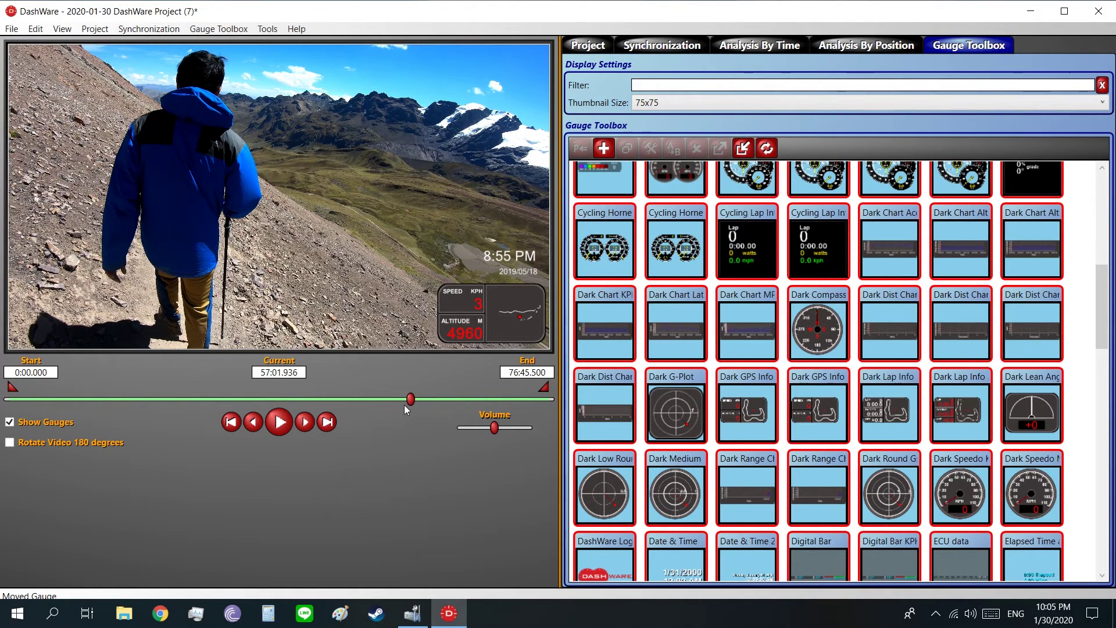
pyautogui.click(436, 400)
pyautogui.moveTo(437, 402); pyautogui.dragTo(475, 393)
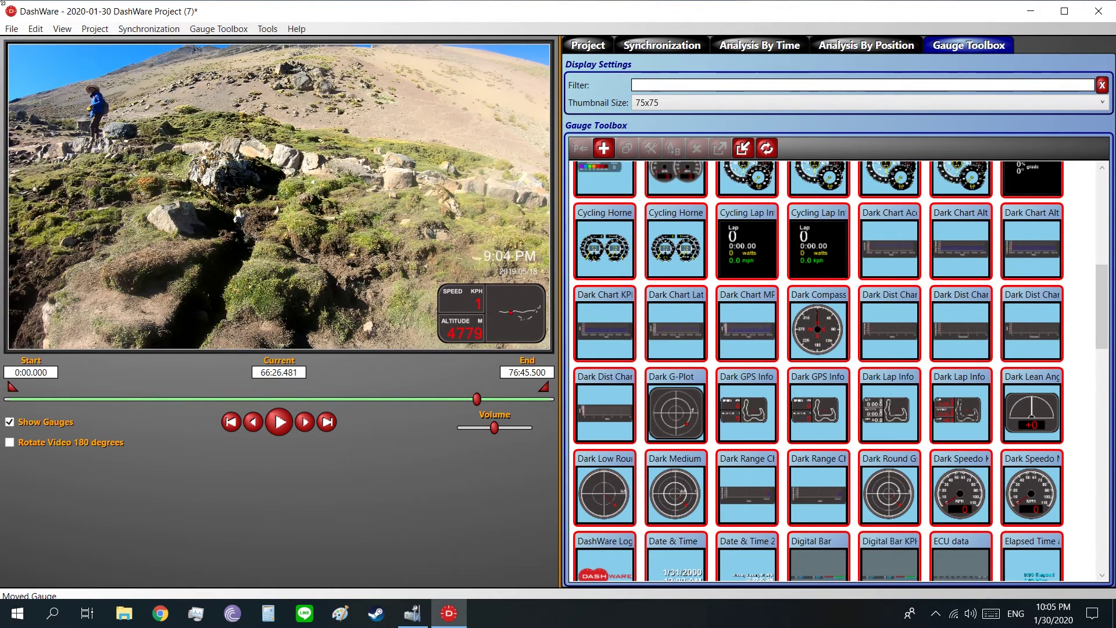
# Start creating the output video as 2020-01-30 DashWare Project (7).mp4 in G:\TMP2, using the Microsoft Media Foundation encoder and automatic quality
pyautogui.click(7, 29)
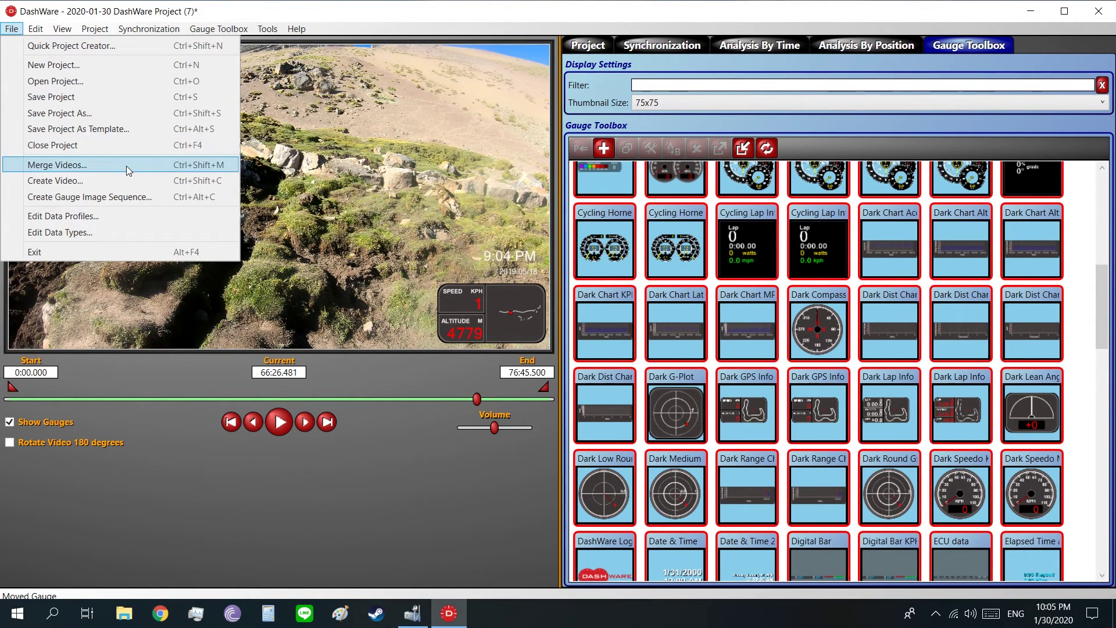
pyautogui.click(99, 180)
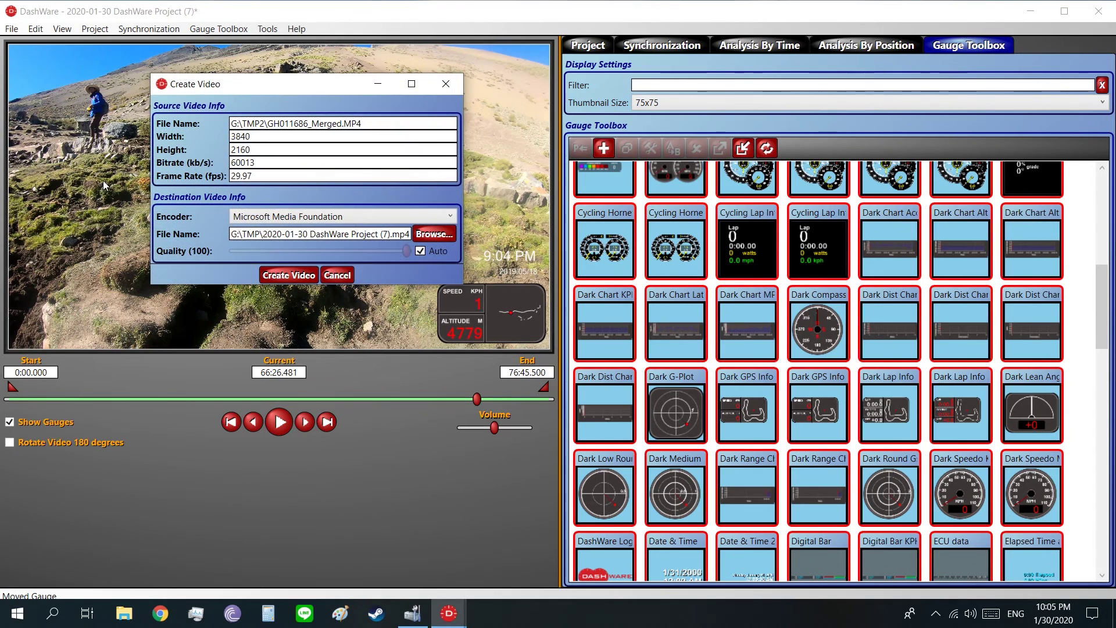
pyautogui.click(432, 238)
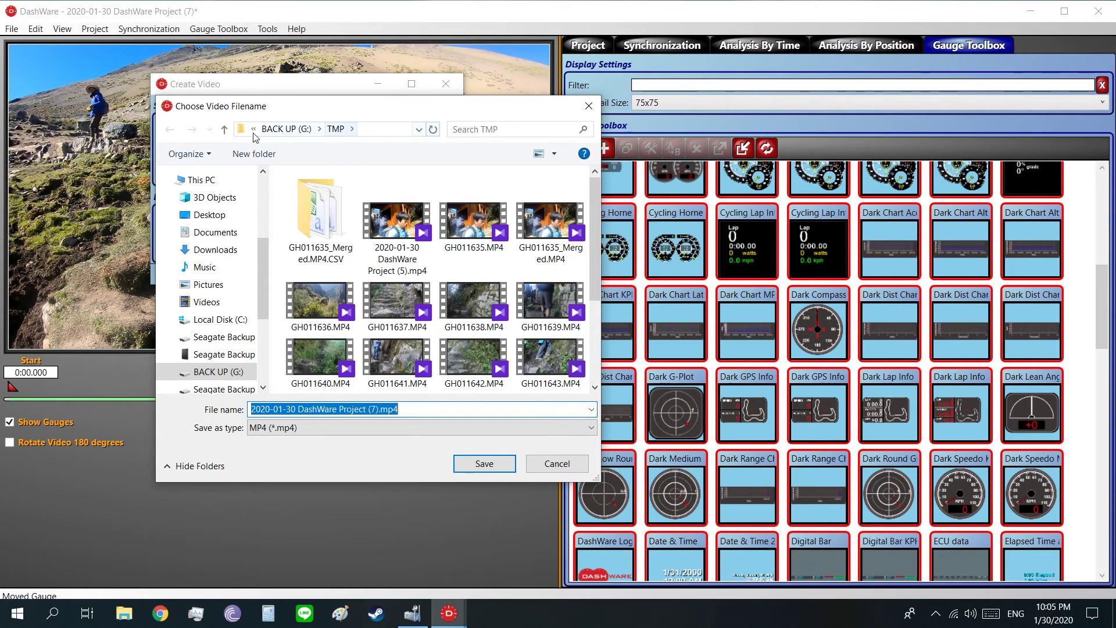
pyautogui.click(225, 129)
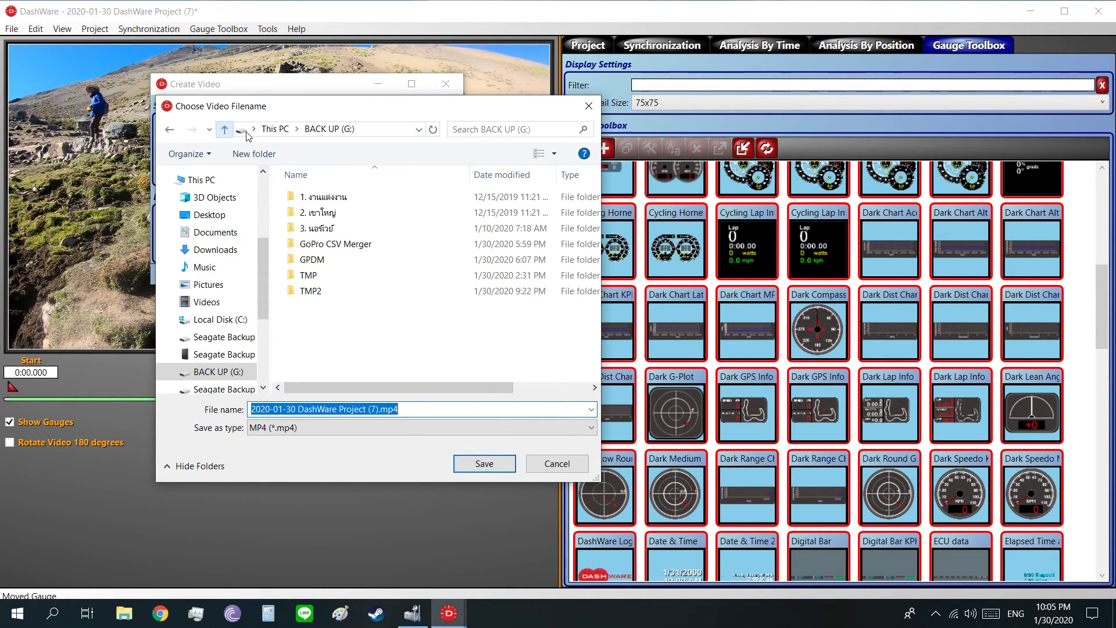
pyautogui.doubleClick(322, 291)
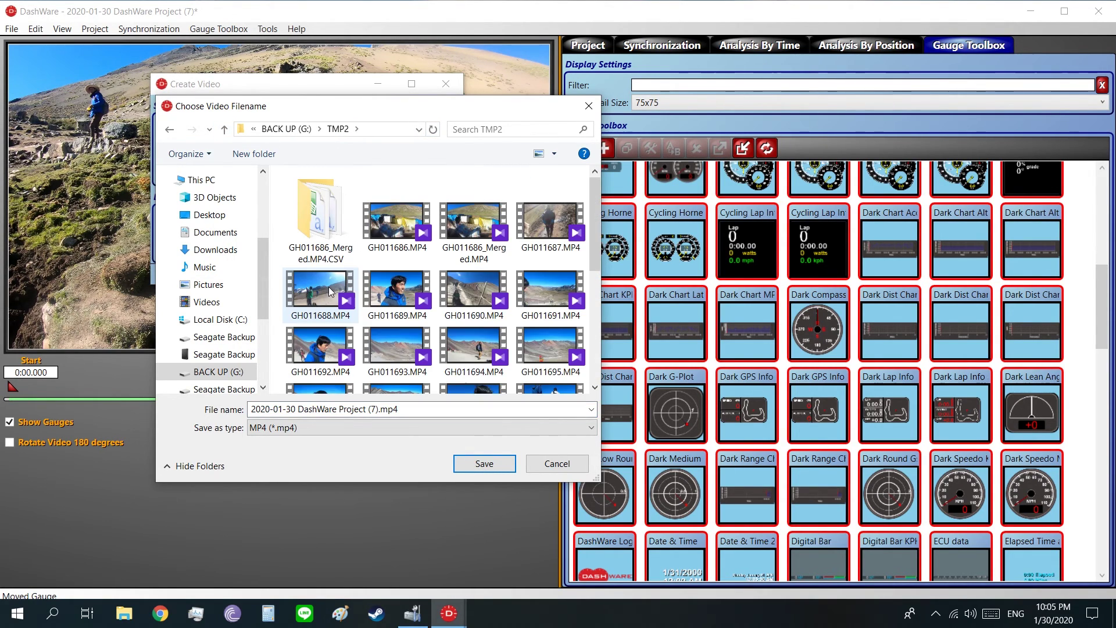
pyautogui.click(488, 463)
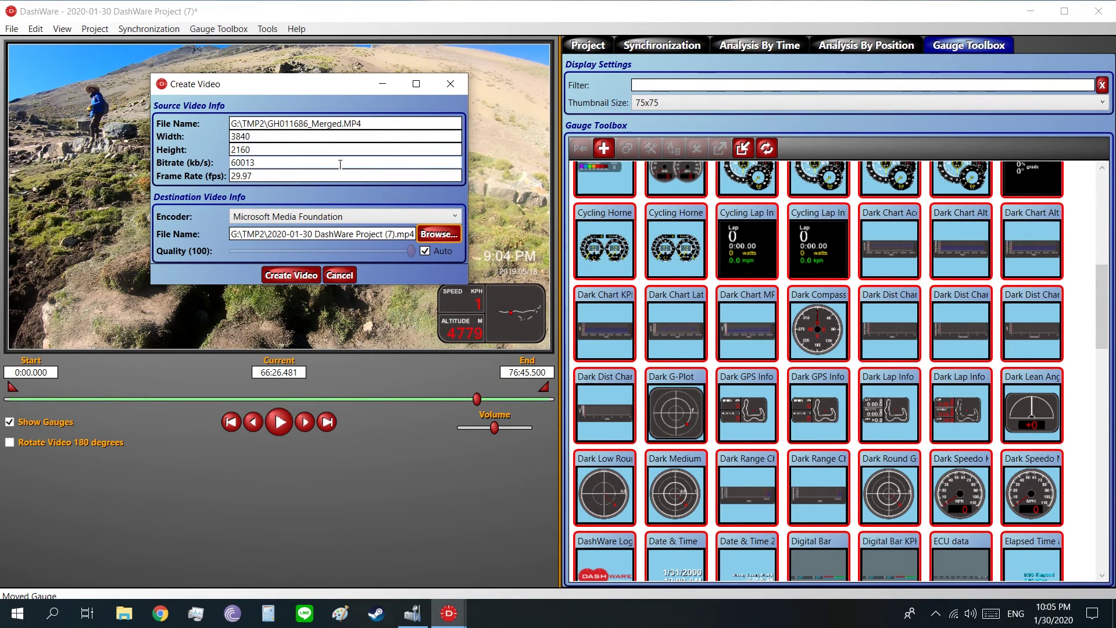
pyautogui.click(304, 279)
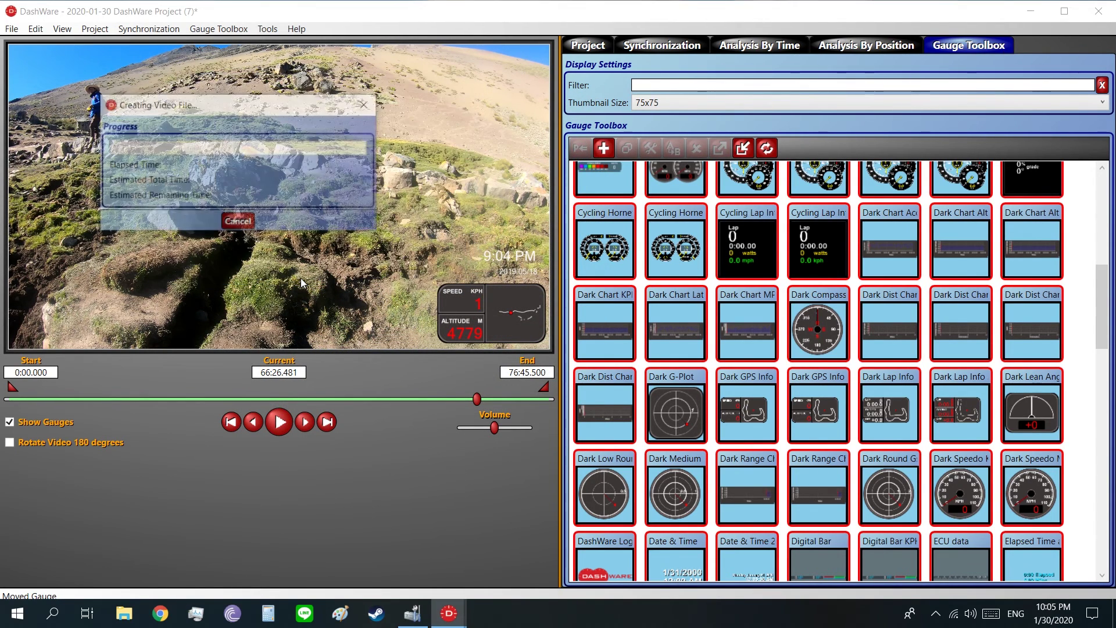